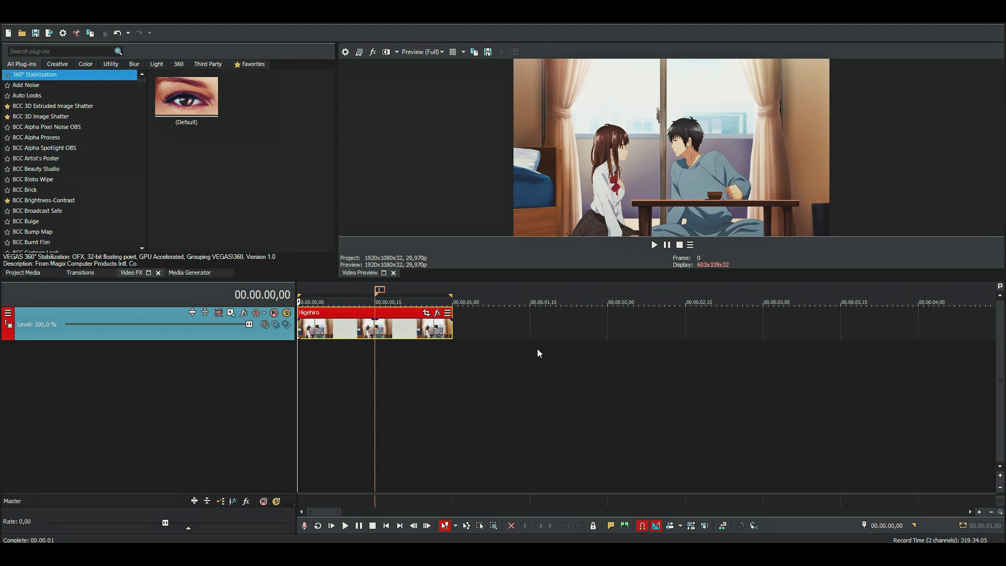
Insert a new empty video track on top with Ctrl+Shift+Q
key("ctrl+shift+q")
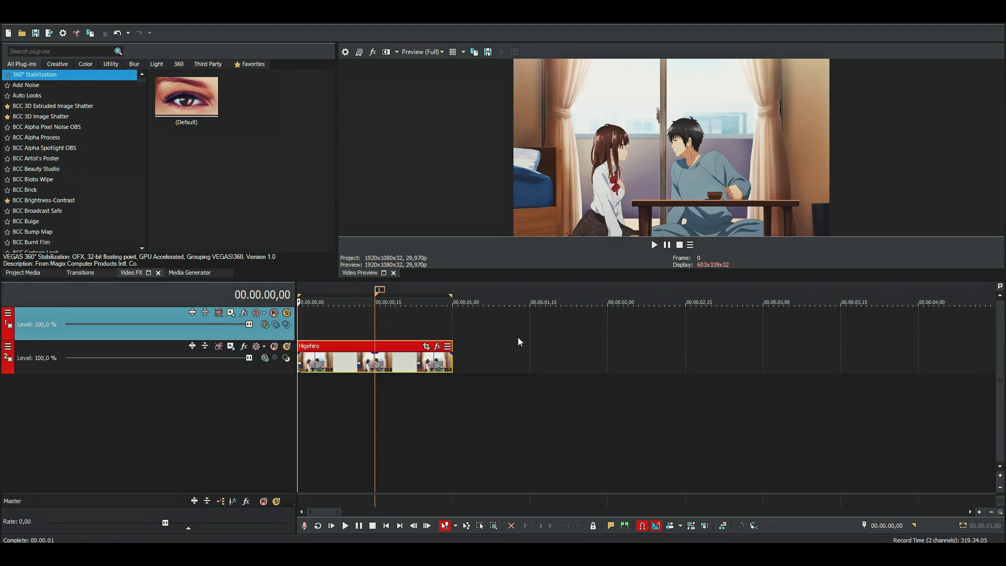
Copy the Higehiro clip onto track 1 and open its Pan/Crop mask view, zoomed in
left_click(409, 369)
left_click_drag(391, 367, 389, 334)
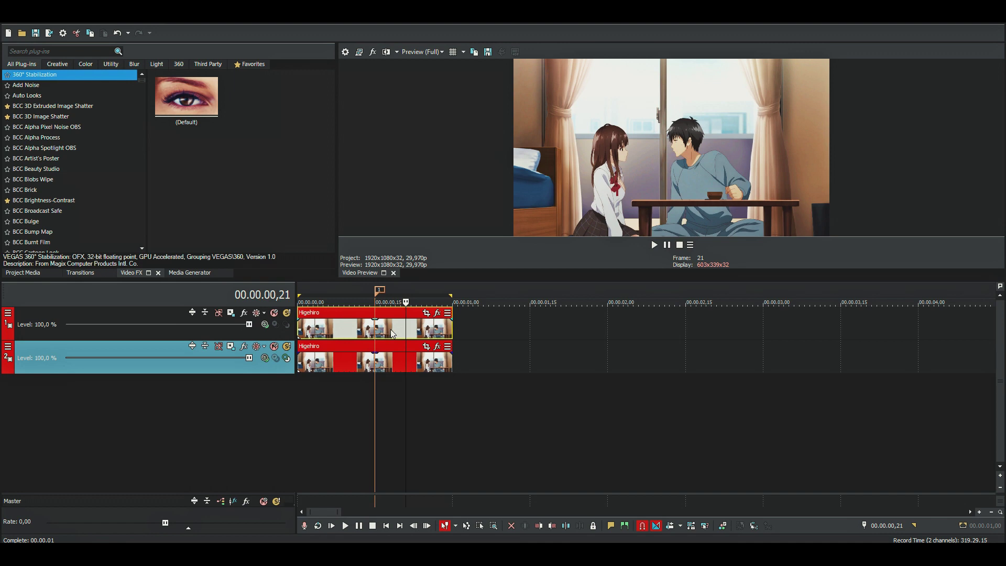
left_click(427, 314)
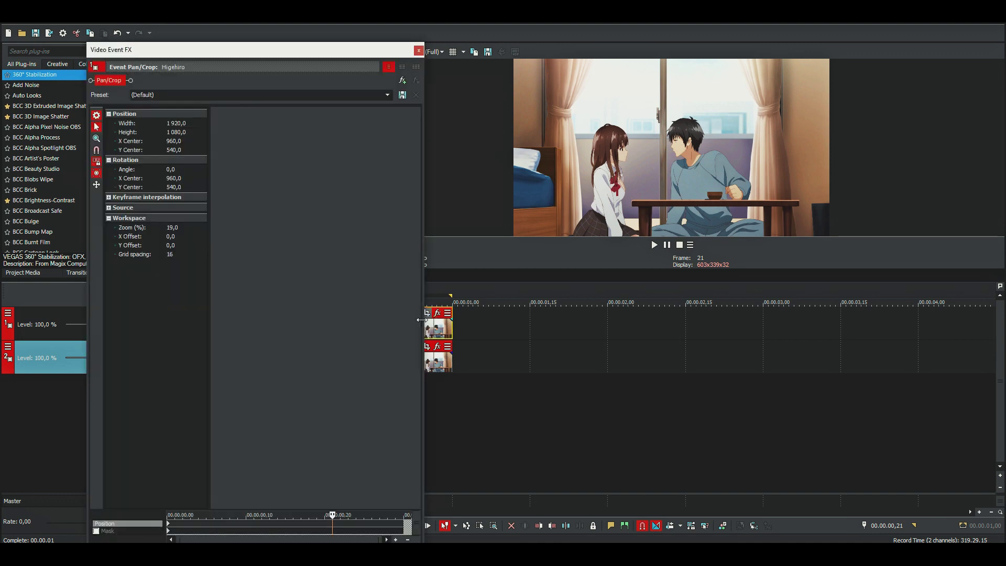
left_click(168, 531)
left_click(169, 530)
scroll(323, 382, "up", 5)
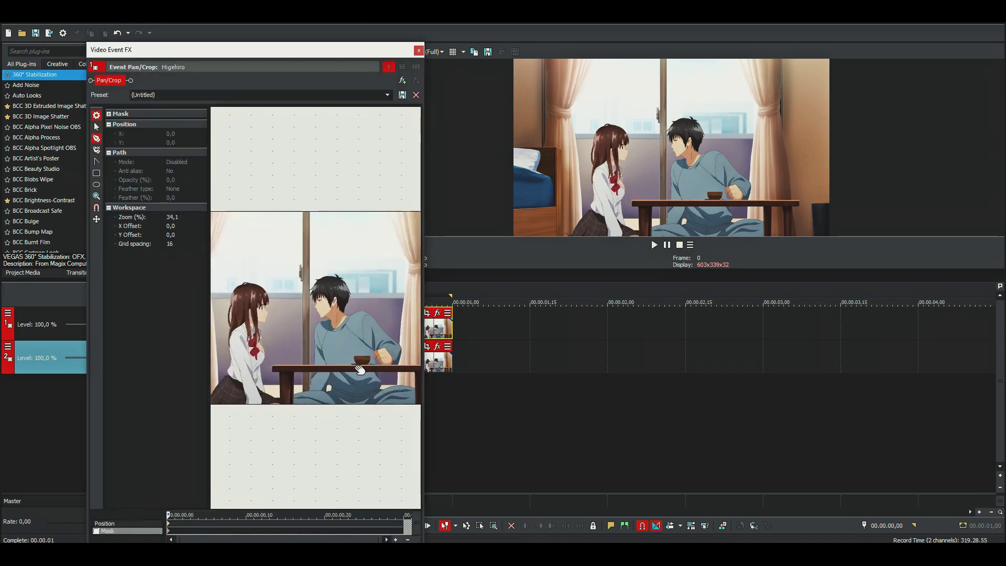
scroll(328, 270, "up", 7)
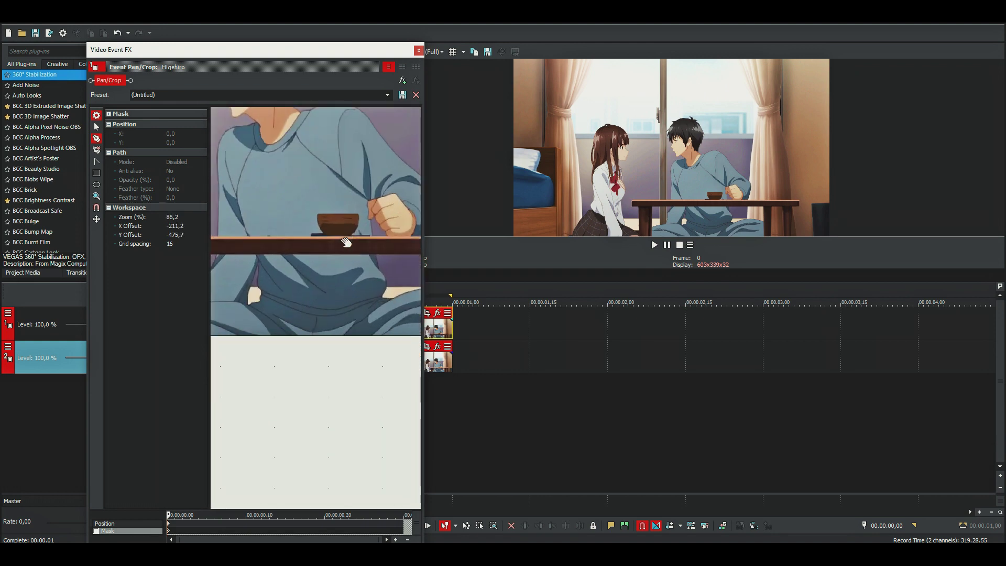
scroll(318, 331, "up", 4)
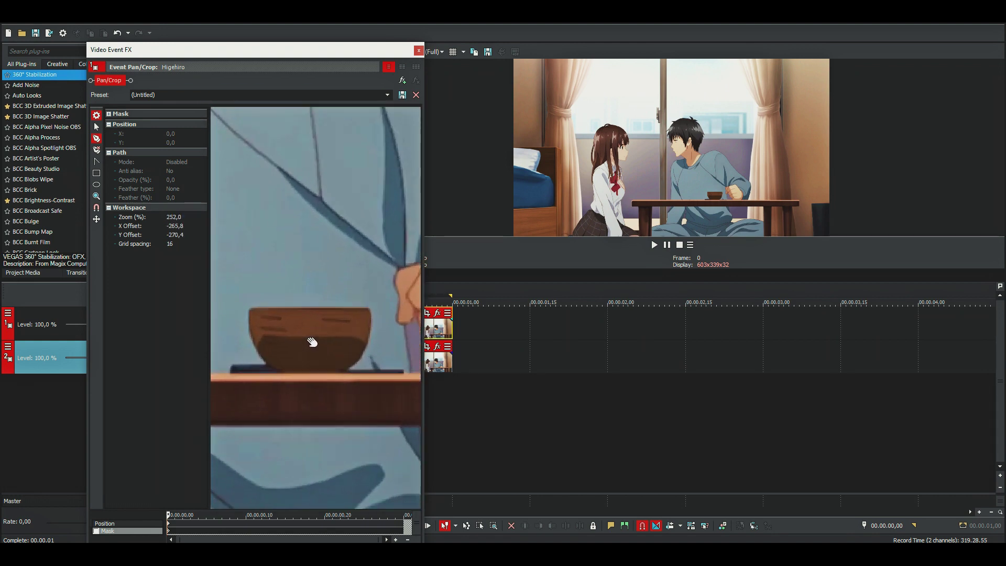
Outline the bowl with Bezier mask points around its rim and sides
left_click(384, 308)
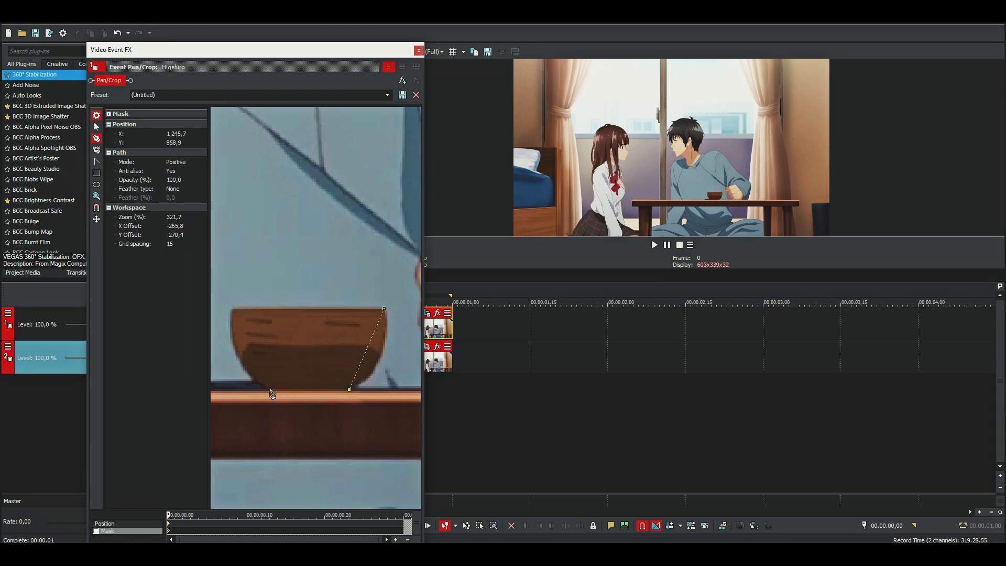
left_click(267, 388)
left_click(232, 309)
left_click(384, 309)
left_click(369, 347)
left_click(252, 347)
Add and adjust more mask points so the path hugs the bowl's curved edges
left_click_drag(252, 347, 240, 356)
left_click(239, 332)
left_click_drag(237, 328, 234, 328)
left_click(386, 333)
left_click_drag(385, 332, 387, 332)
left_click(366, 374)
left_click_drag(366, 373, 370, 377)
left_click(256, 376)
left_click(311, 361)
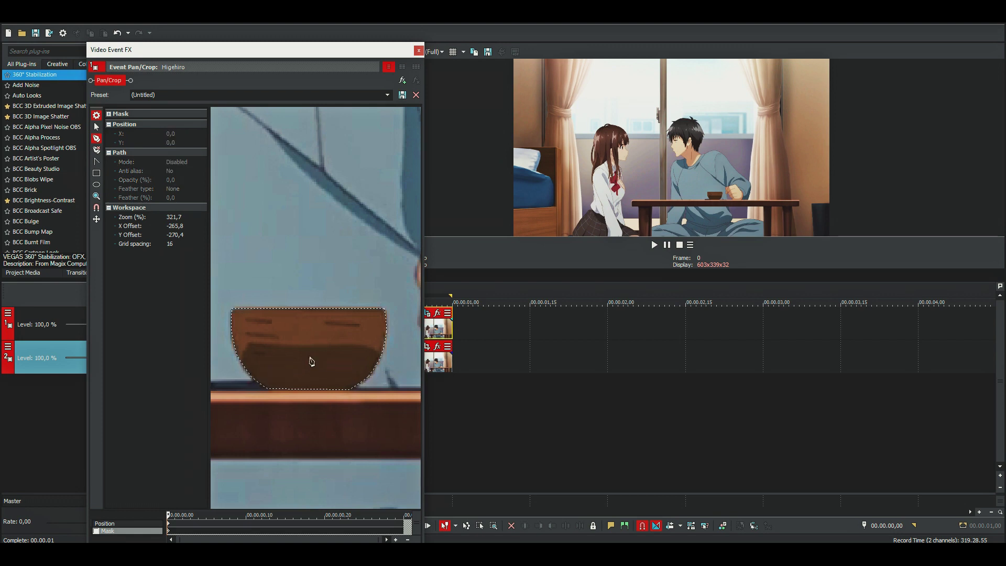
left_click(345, 309)
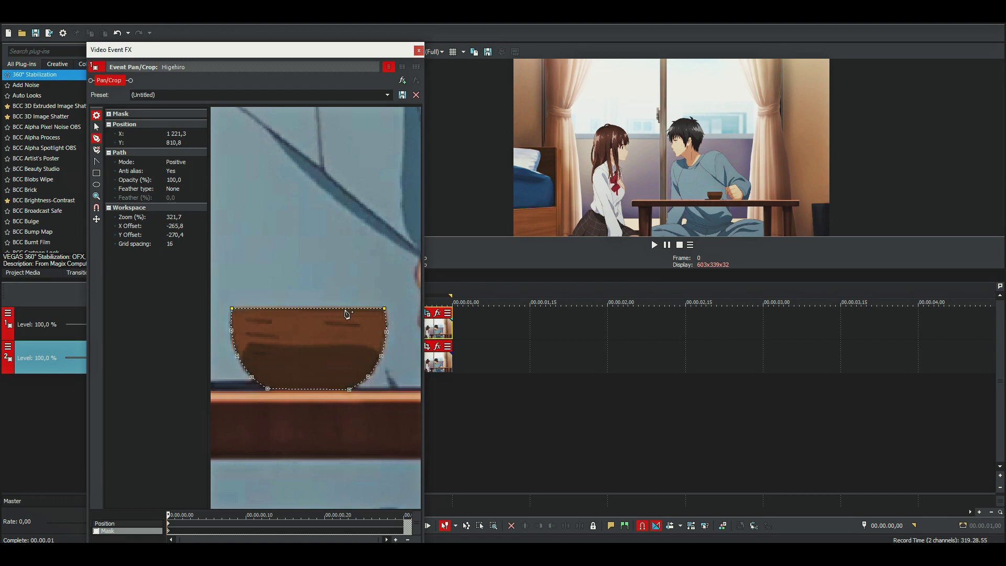
Set the bowl mask's feather type to In at 0,1% and enable the mask
left_click(178, 188)
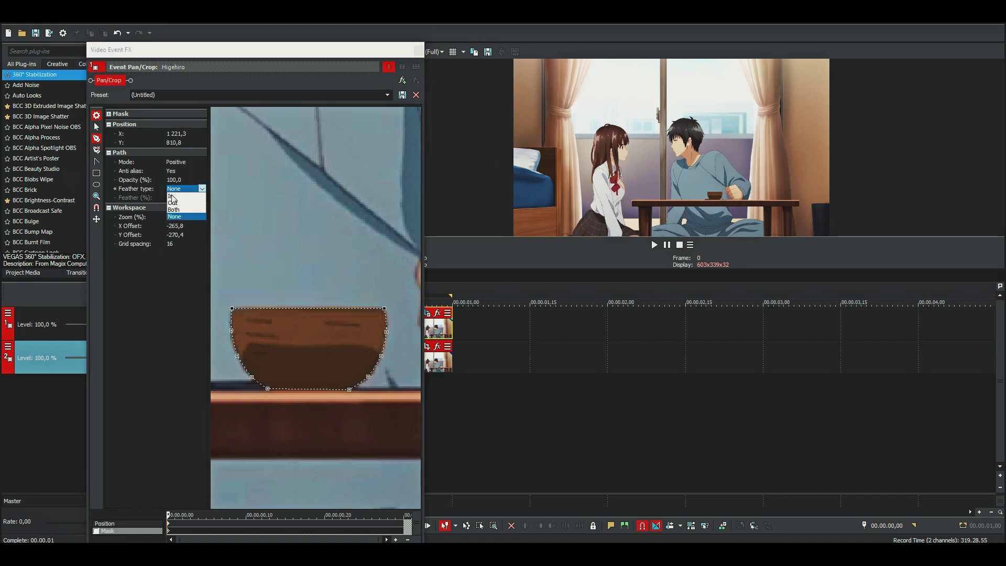
left_click(173, 196)
left_click(185, 198)
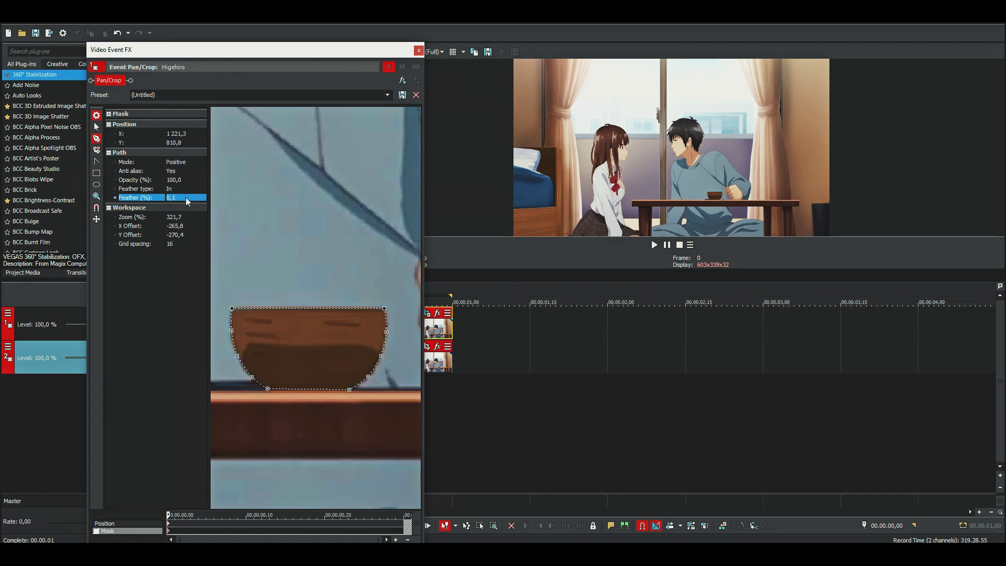
left_click(97, 531)
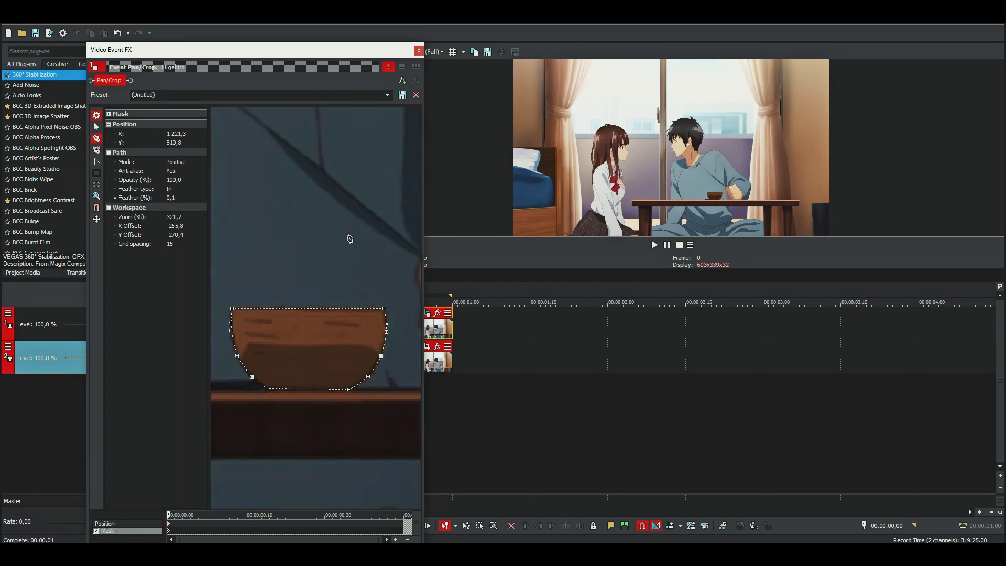
Move the framing to center 999.1/673.8 so the bowl floats higher, then close Pan/Crop
left_click_drag(205, 51, 199, 9)
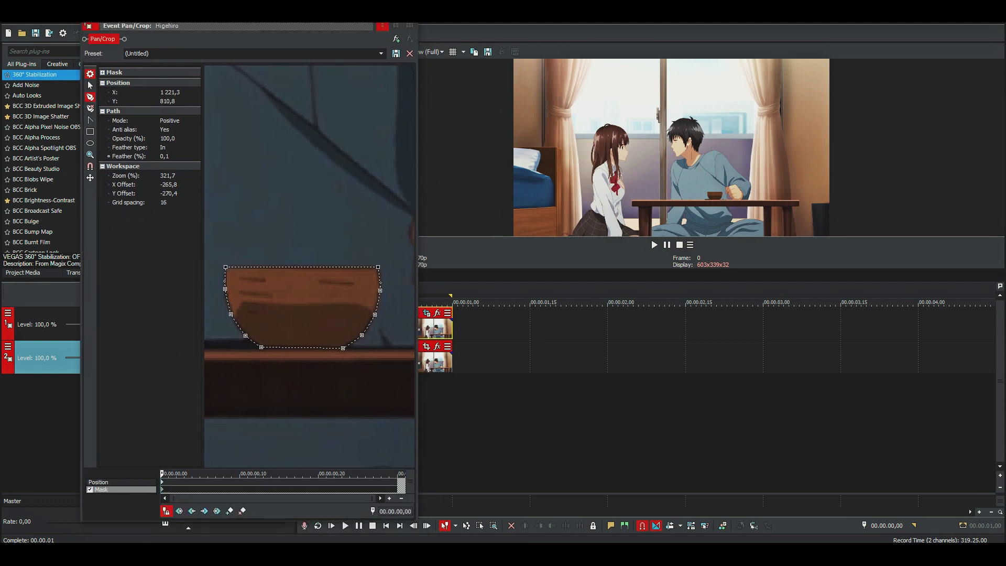
left_click(163, 482)
scroll(343, 260, "down", 5)
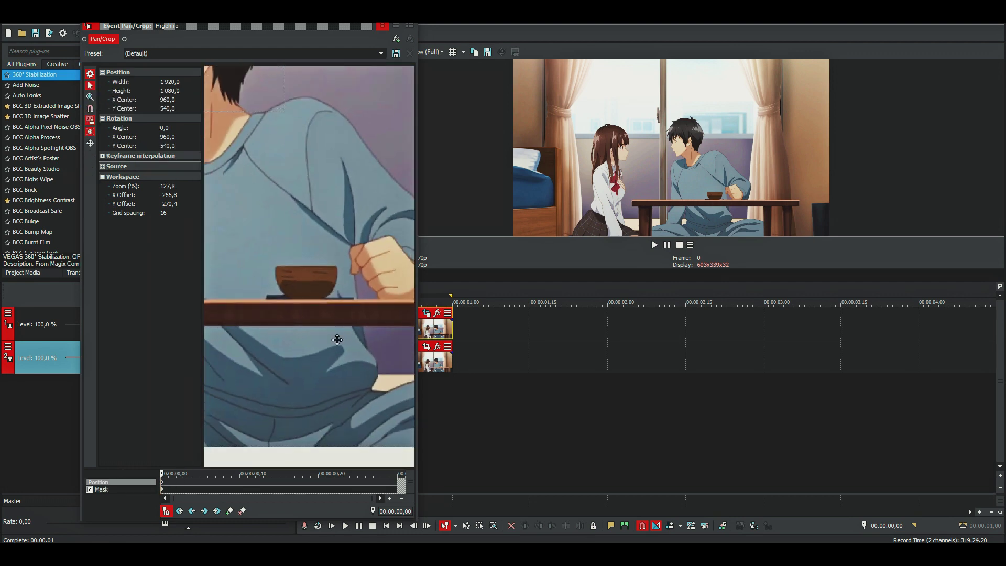
left_click_drag(337, 339, 359, 423)
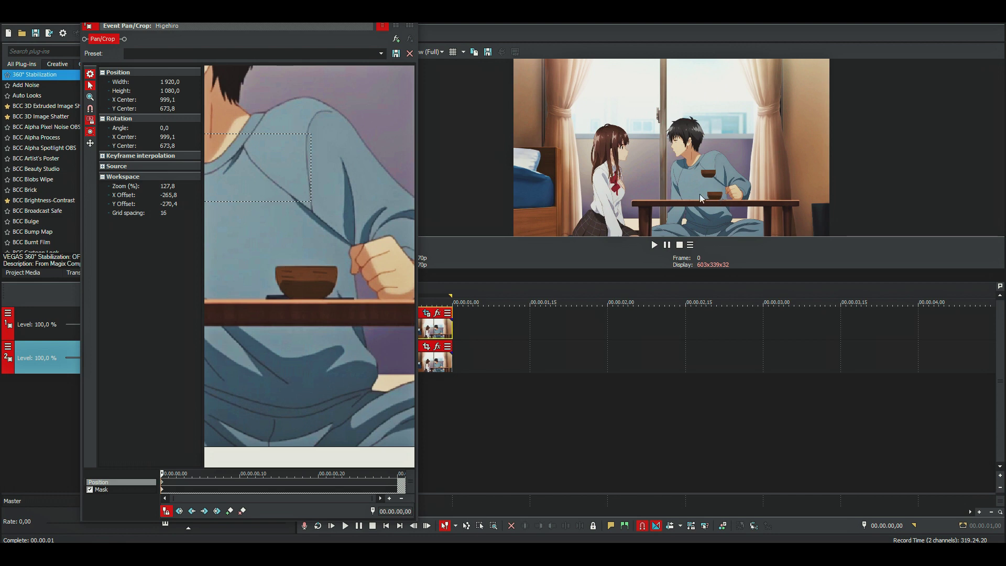
left_click(382, 25)
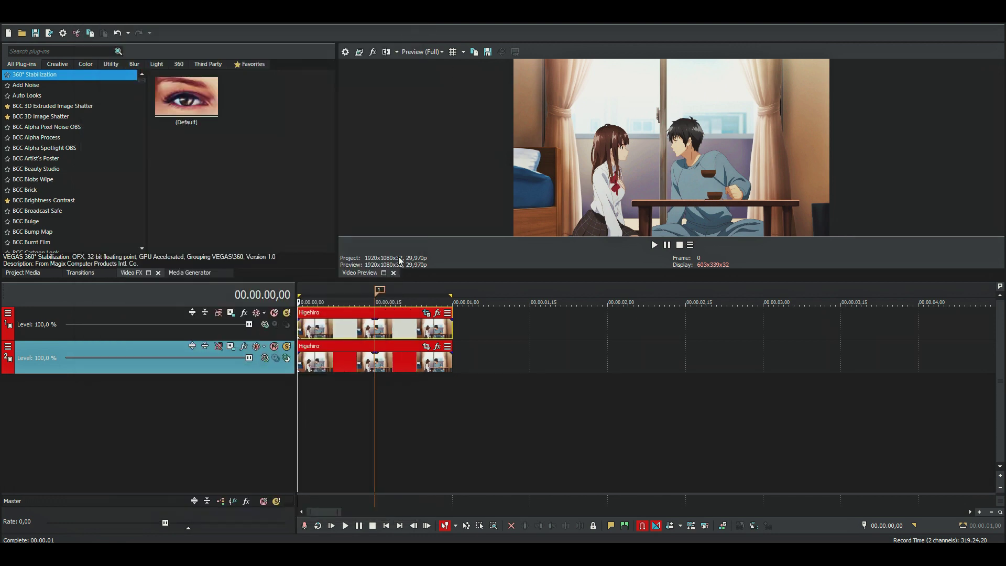
Insert a new track, move the bowl event to track 1, and copy the clip to track 2
key("ctrl+shift+q")
left_click_drag(326, 365, 325, 331)
left_click(330, 401)
left_click_drag(332, 401, 342, 360)
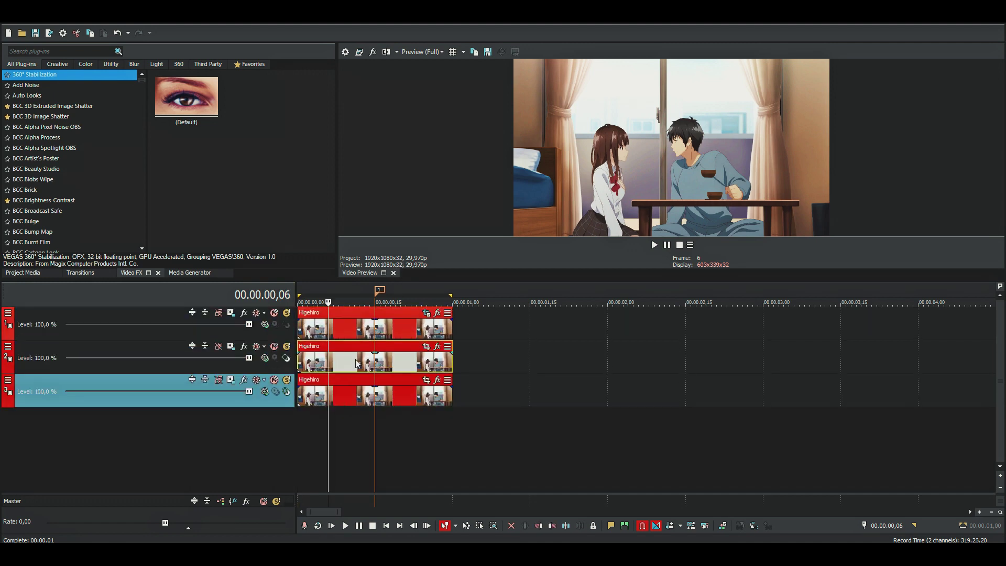
Draw a rectangle mask over the shirt beside the bowl in the copy's Pan/Crop
left_click(427, 346)
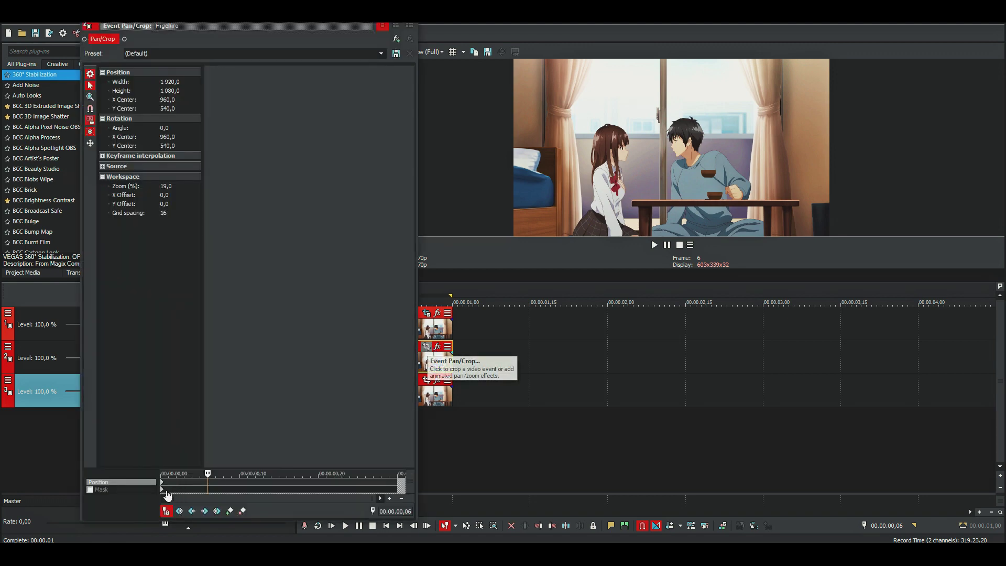
scroll(347, 350, "up", 8)
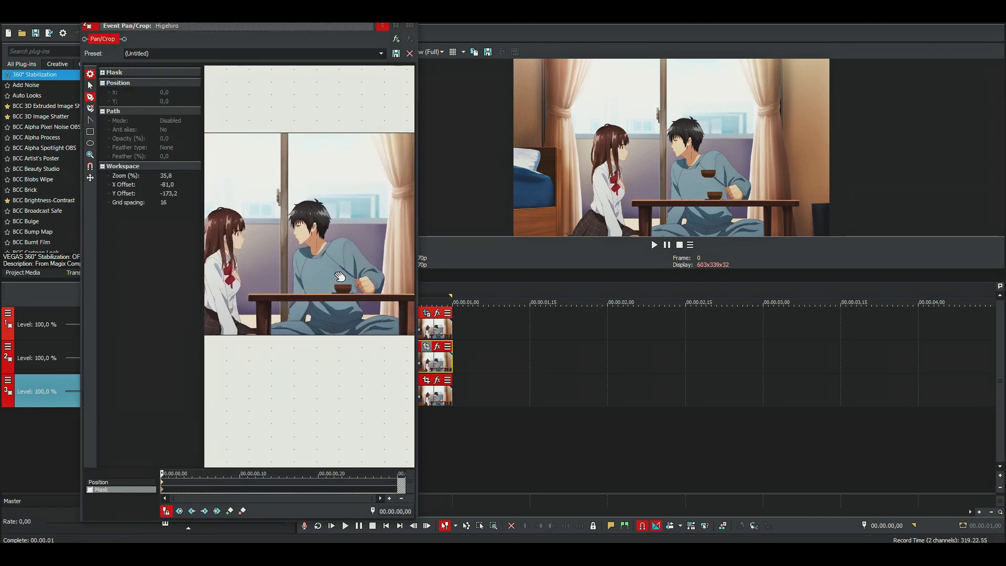
scroll(321, 230, "up", 3)
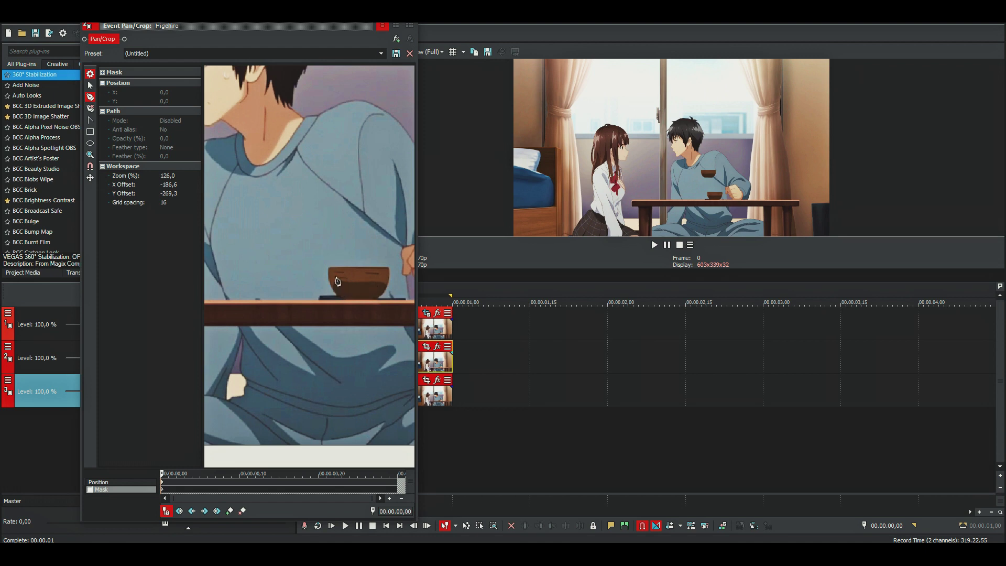
scroll(306, 293, "up", 1)
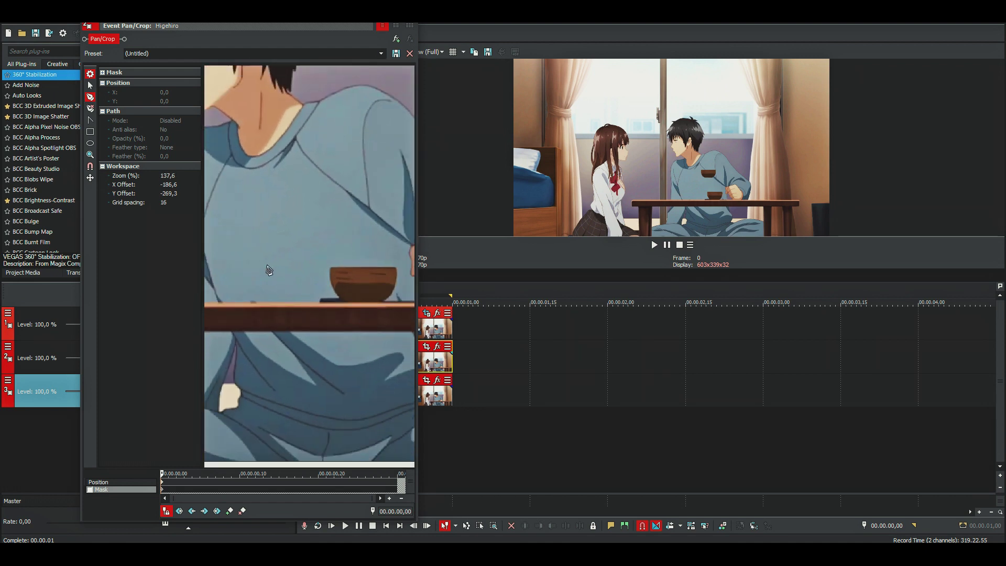
scroll(281, 295, "up", 1)
left_click(89, 133)
left_click_drag(267, 266, 325, 310)
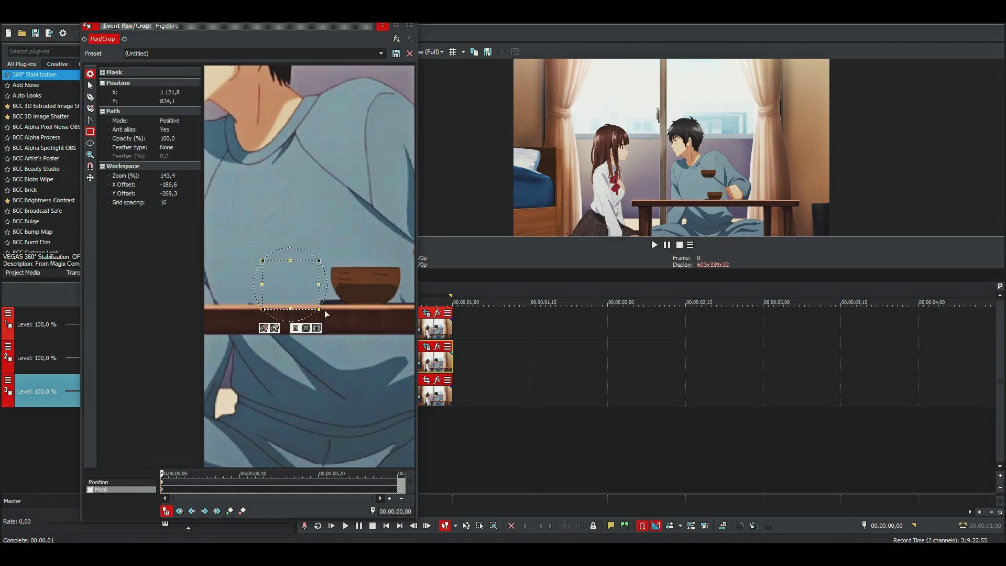
Feather the shirt mask inward at 0,5% and enable it
scroll(325, 310, "up", 2)
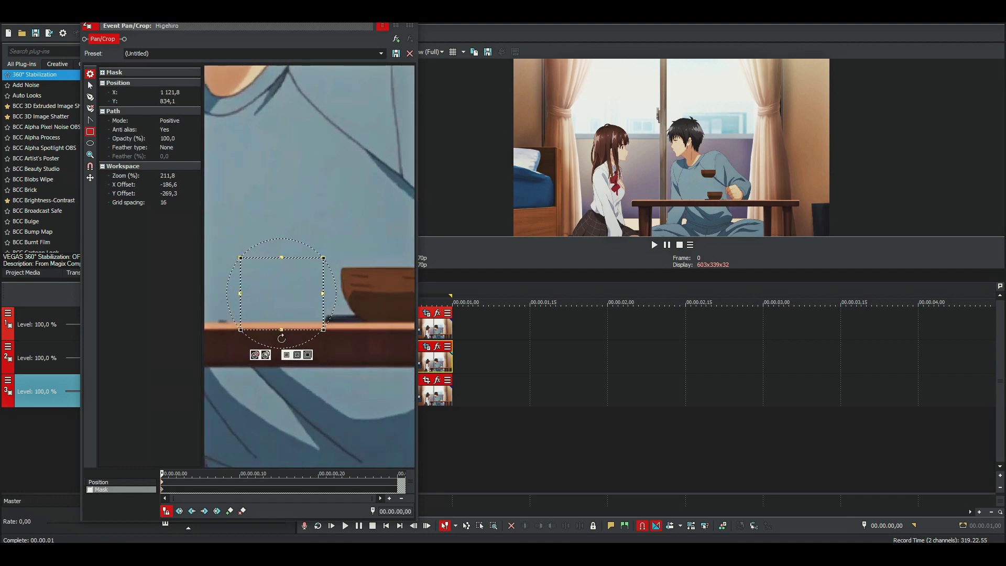
left_click(168, 148)
left_click(174, 162)
left_click(181, 162)
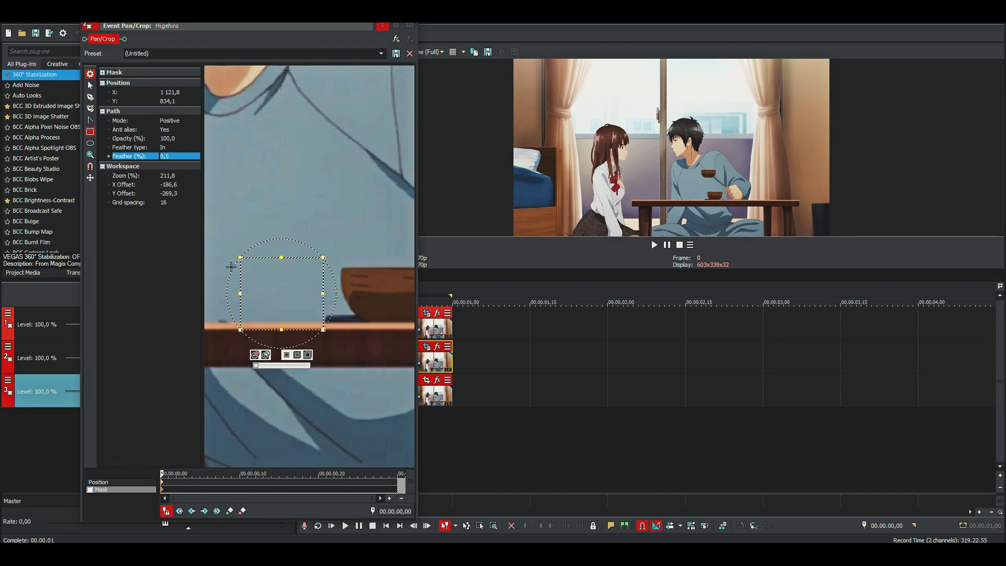
left_click(89, 489)
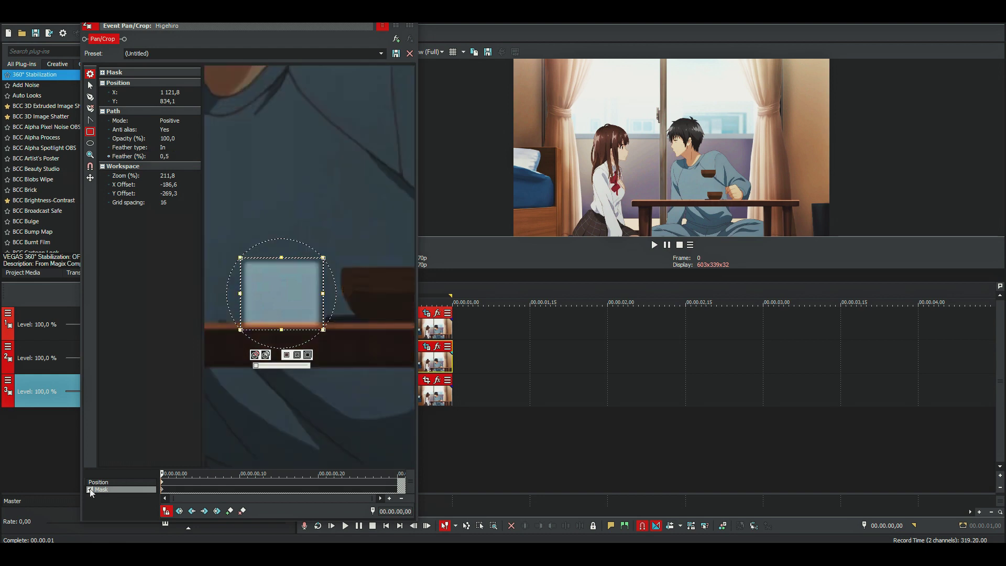
left_click(165, 482)
Nudge the shirt-patch copy's framing slightly left and close Pan/Crop
scroll(269, 393, "down", 6)
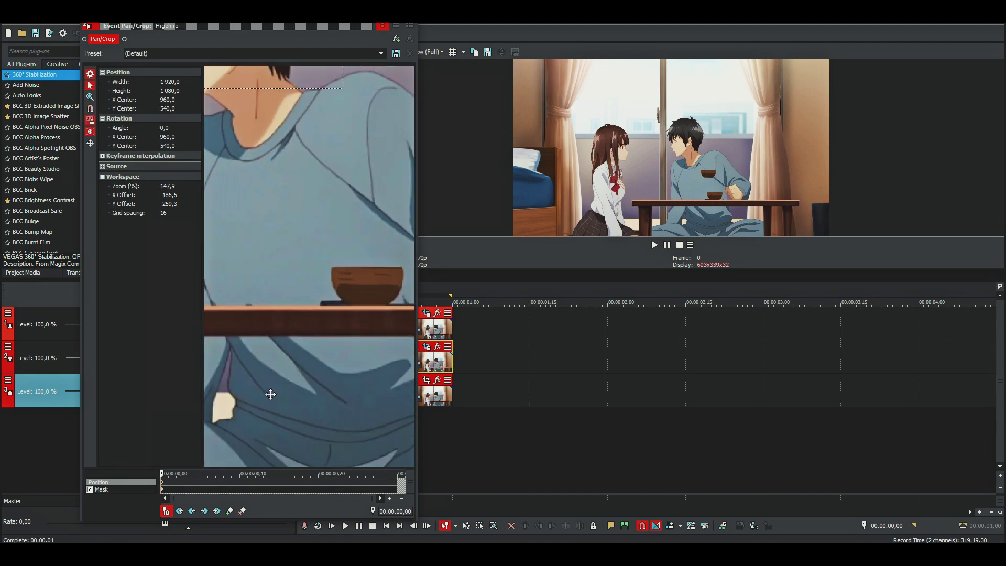
key("Left")
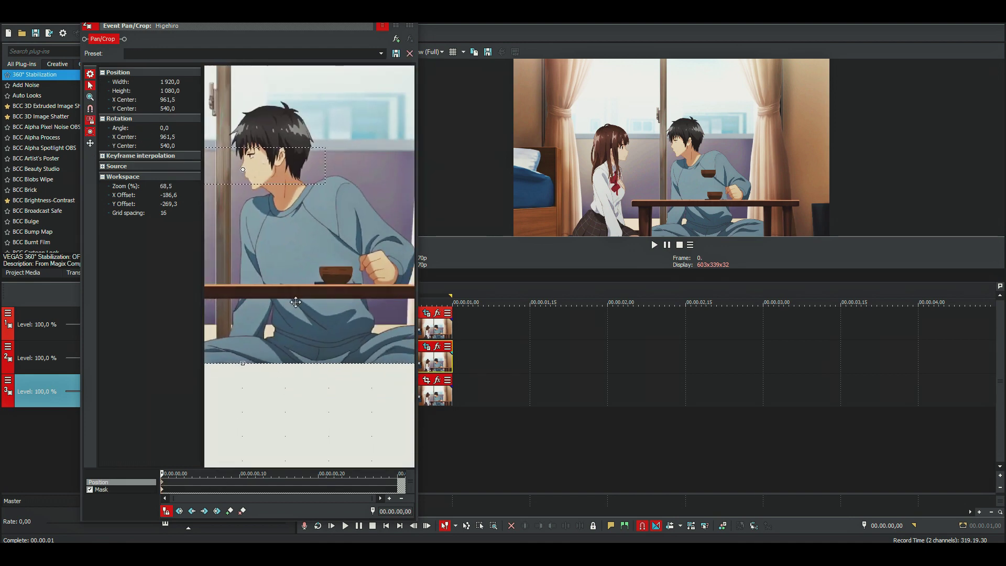
key("Left")
key("Left")
key("Left")
key("Left")
key("Left")
key("Left")
key("Left")
key("Left")
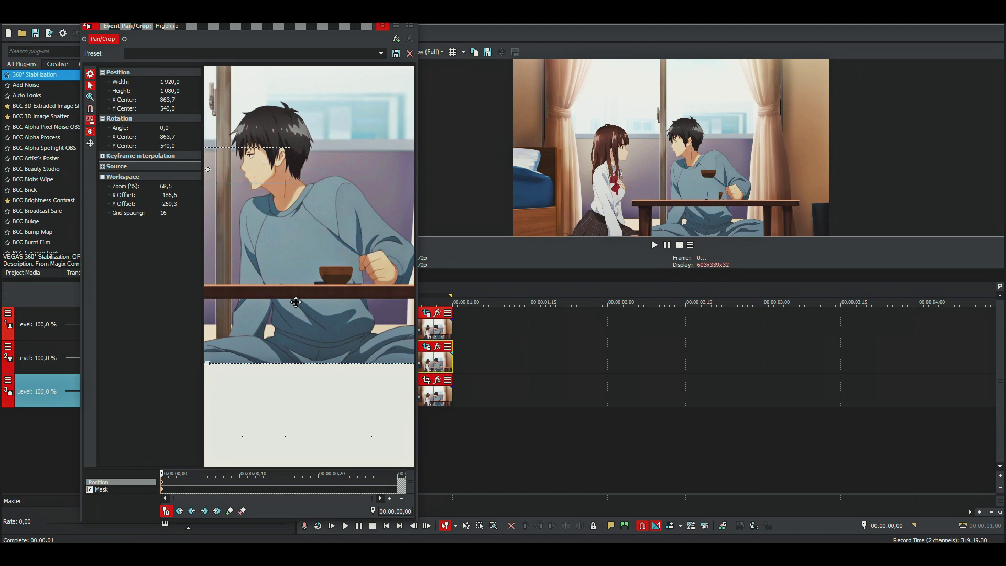
key("Right")
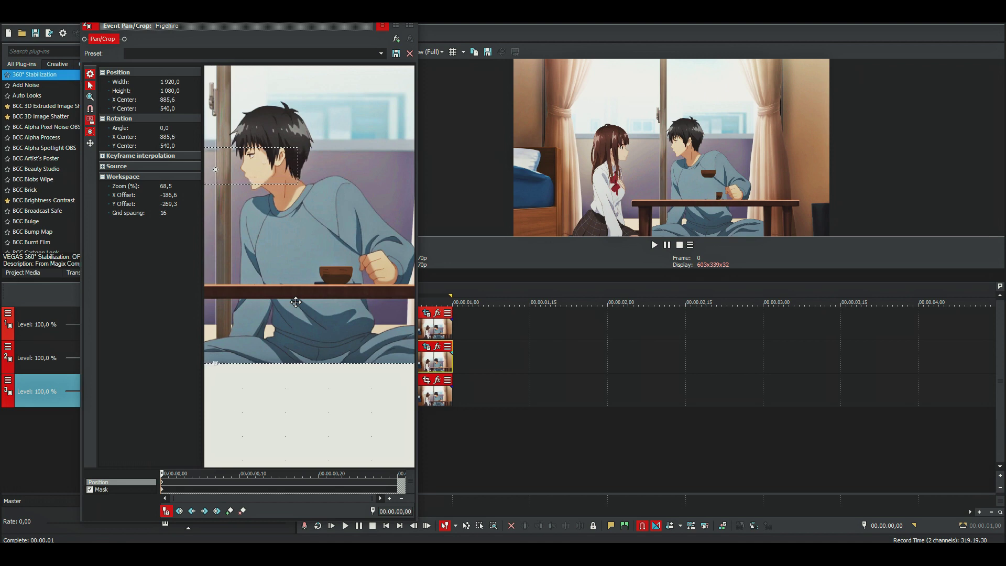
key("Right")
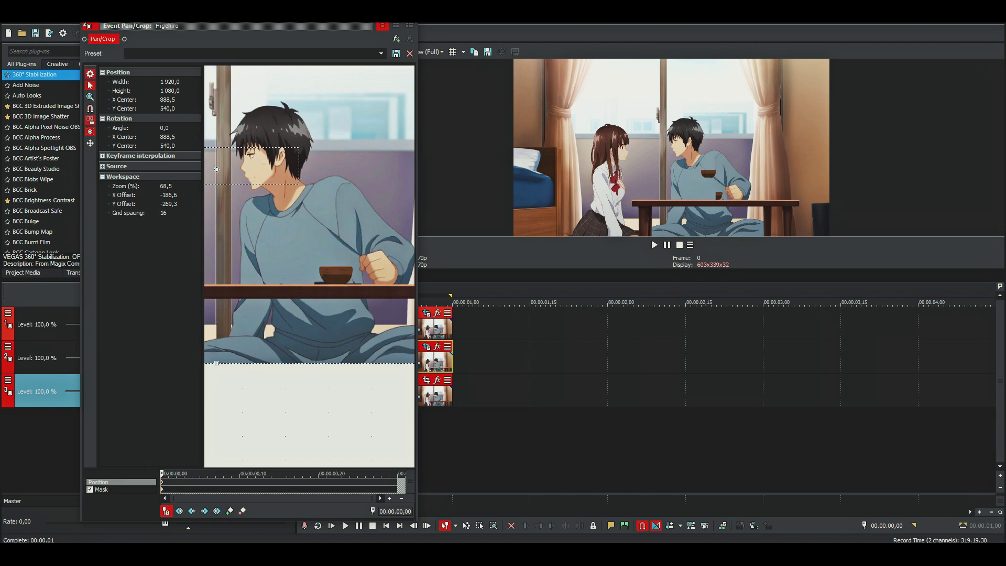
left_click(383, 25)
Insert a new top video track and copy the second track's clip onto it
key("ctrl+shift+q")
left_click(341, 372)
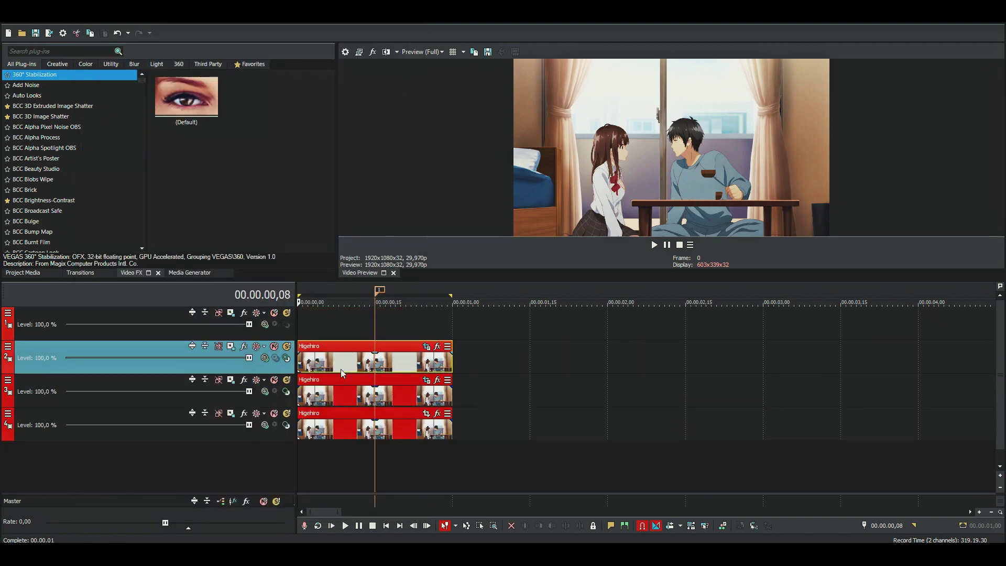
left_click_drag(341, 369, 356, 334)
left_click_drag(346, 392, 360, 363)
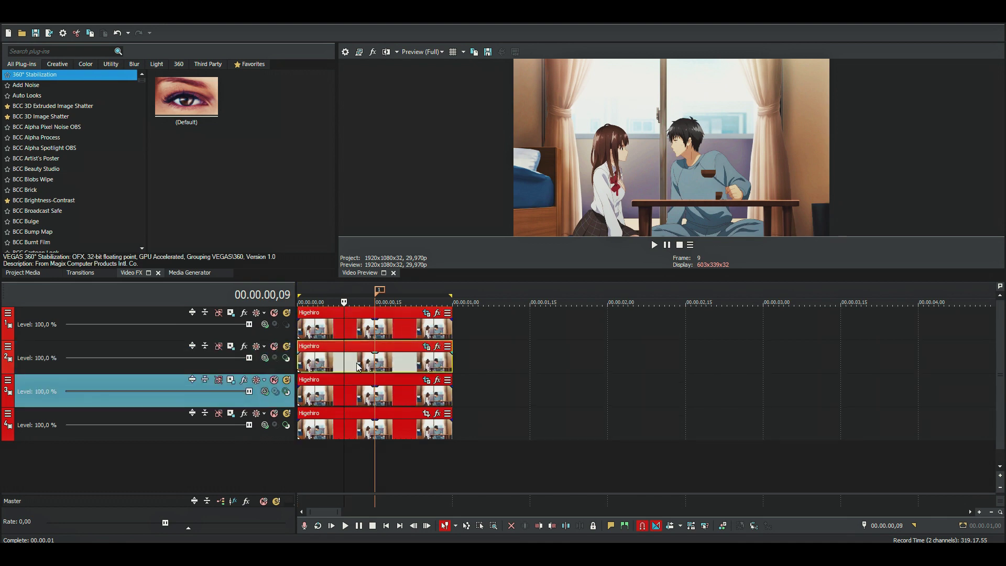
Fine-tune the second-track clip's framing to X center 825,3, Y 540, then show its mask
left_click(427, 346)
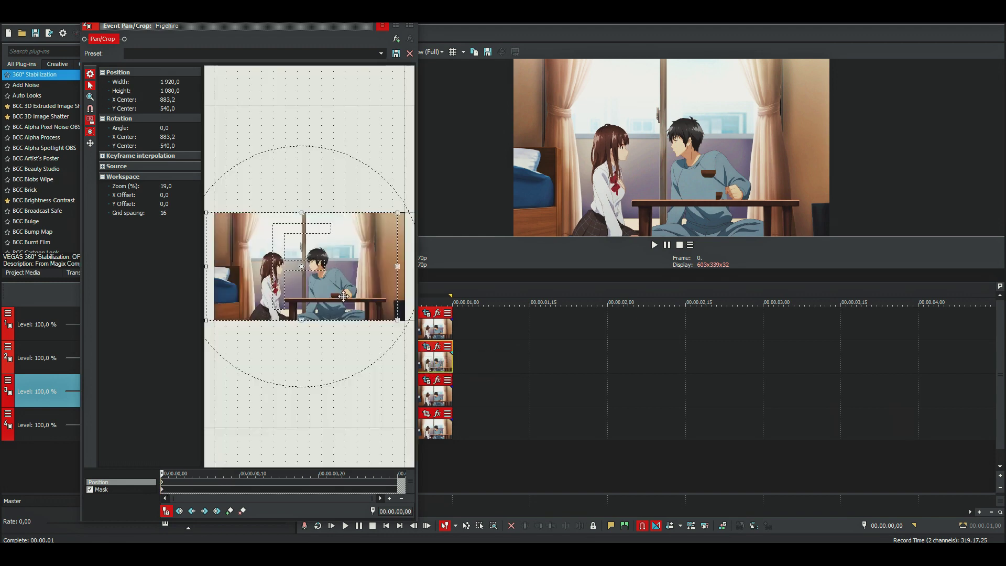
left_click_drag(343, 296, 342, 296)
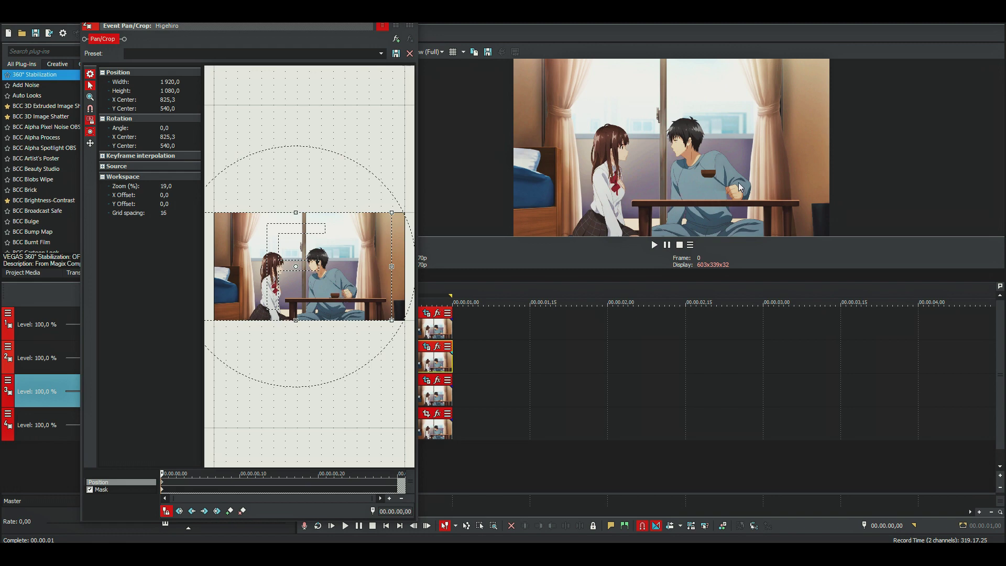
left_click_drag(754, 276, 755, 460)
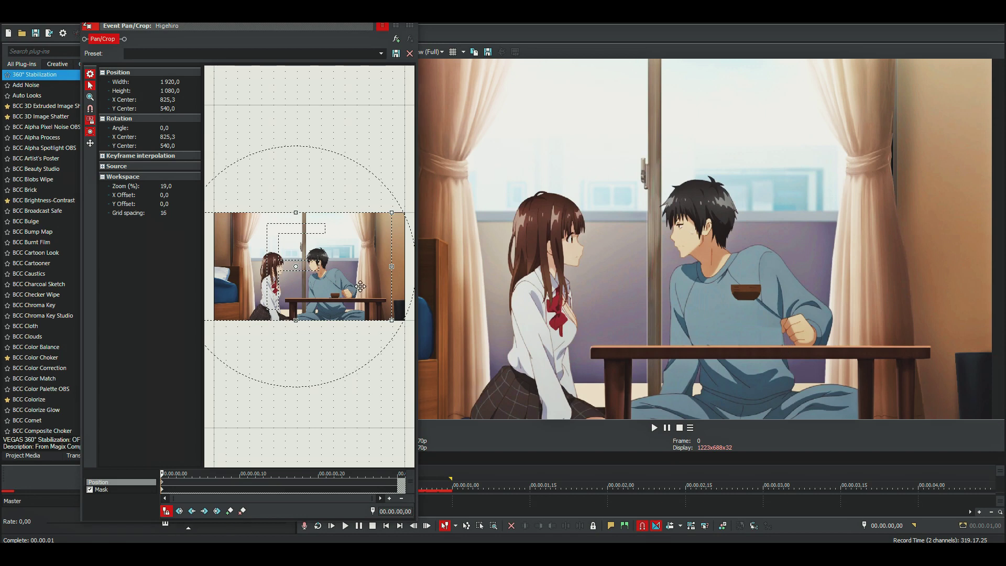
left_click_drag(360, 286, 361, 285)
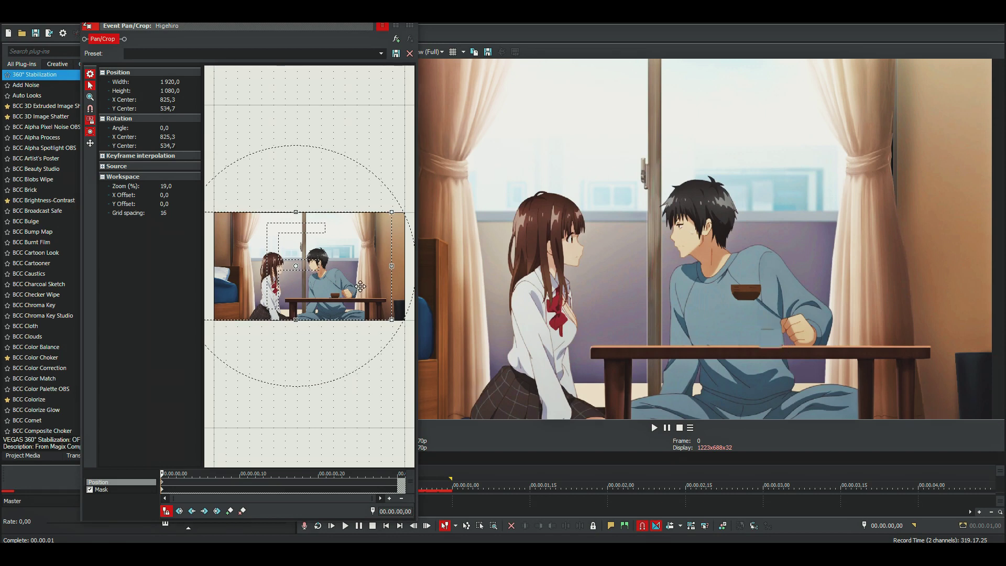
key("ctrl+z")
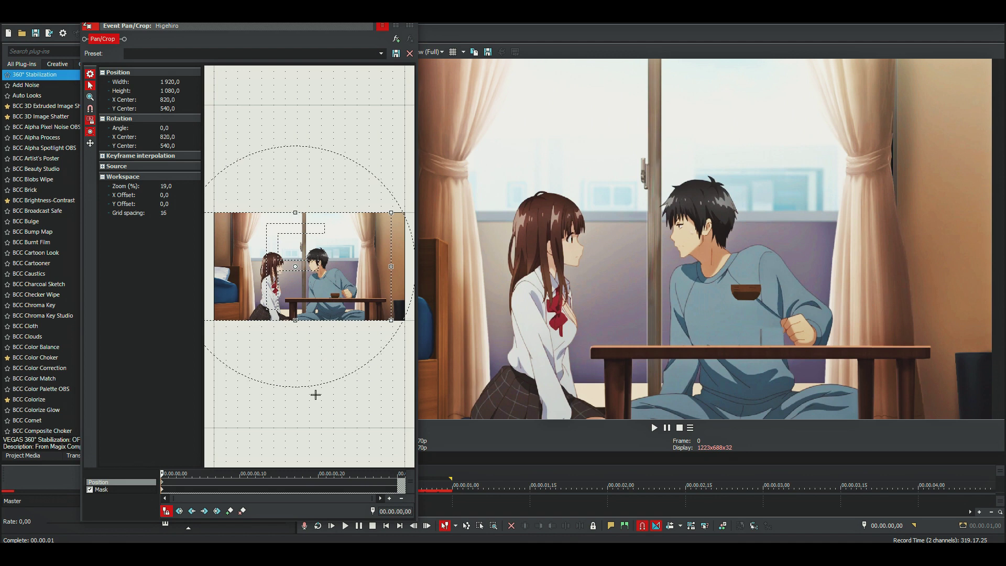
key("ctrl+shift+z")
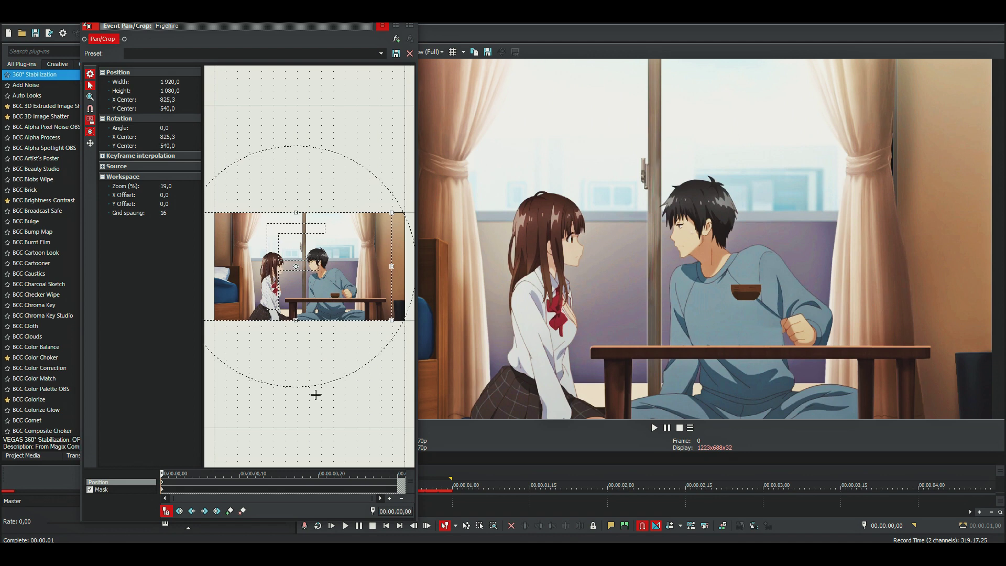
left_click(162, 490)
scroll(330, 304, "up", 5)
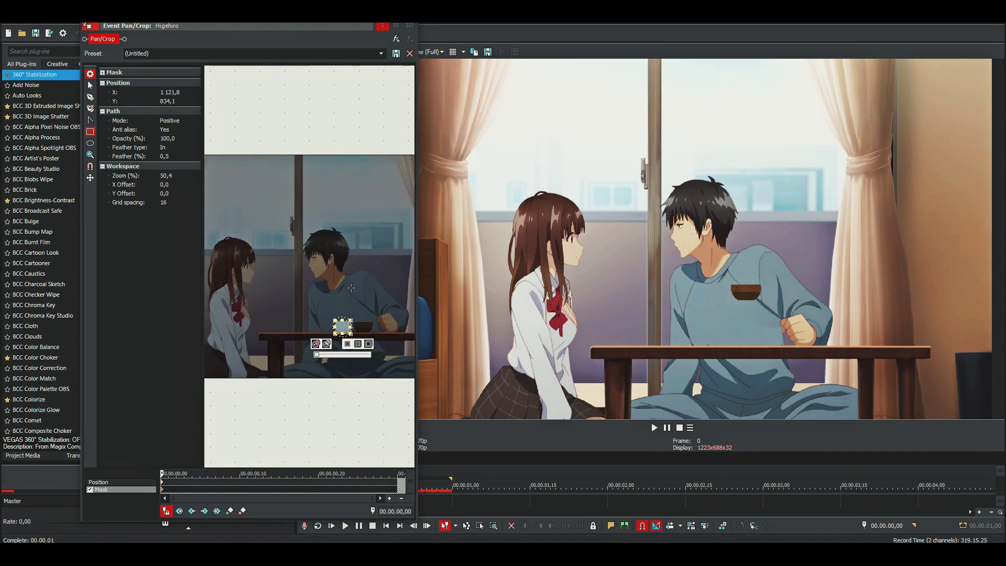
Drag the patch mask's bottom-left and top-right corners to form a trapezoid narrower at the top
left_click(316, 281)
scroll(316, 282, "up", 8)
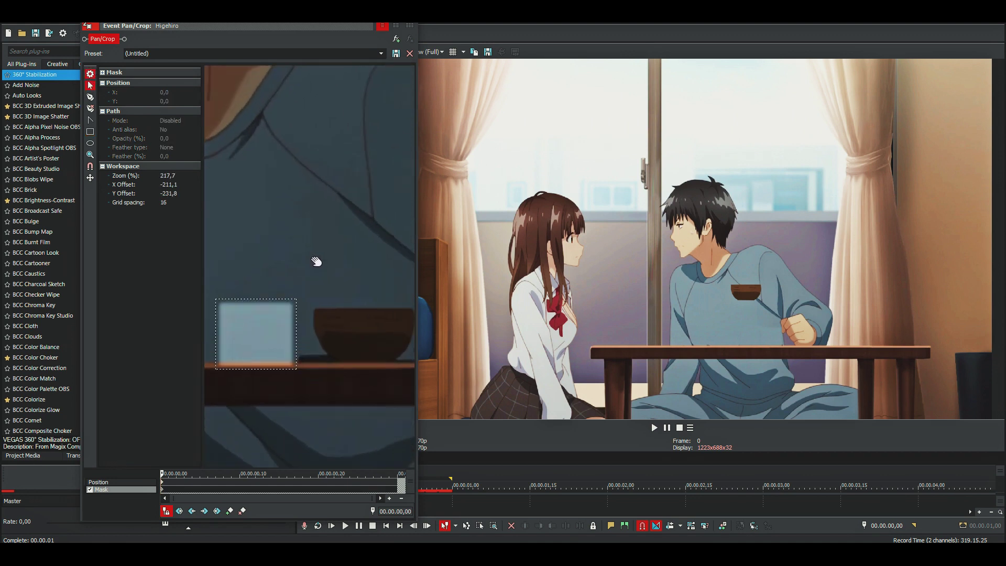
scroll(318, 260, "up", 4)
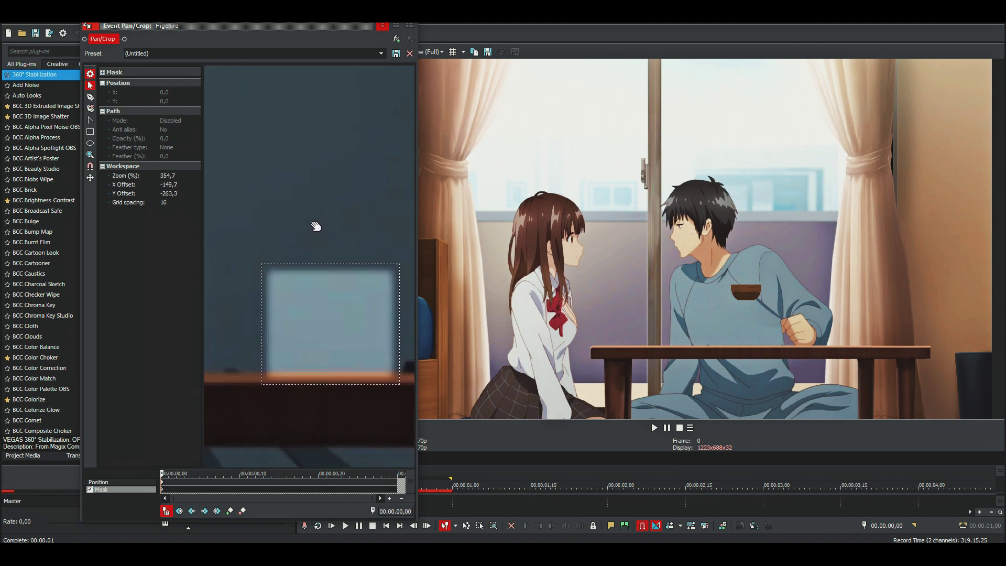
left_click_drag(315, 226, 319, 224)
left_click(267, 384)
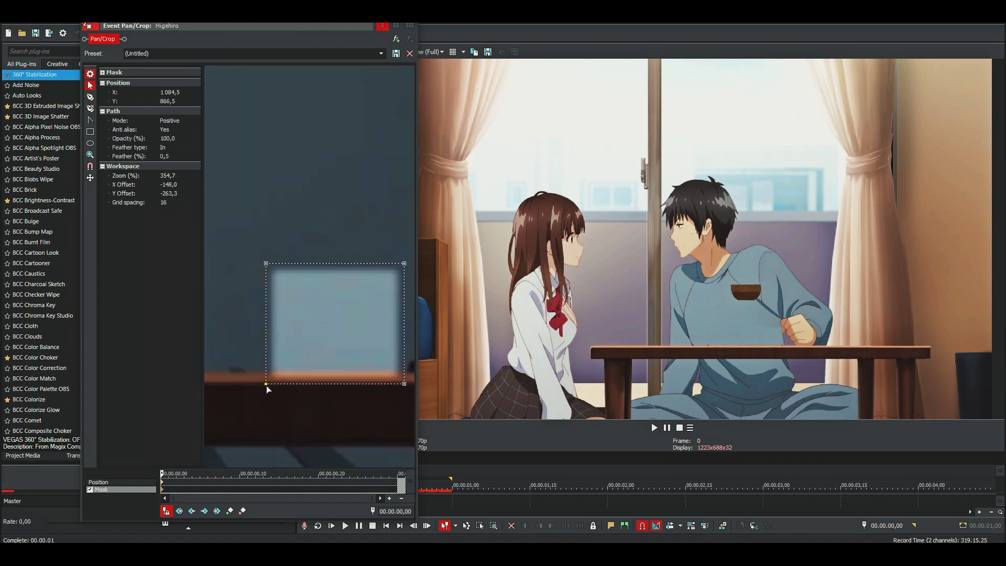
left_click_drag(267, 384, 230, 383)
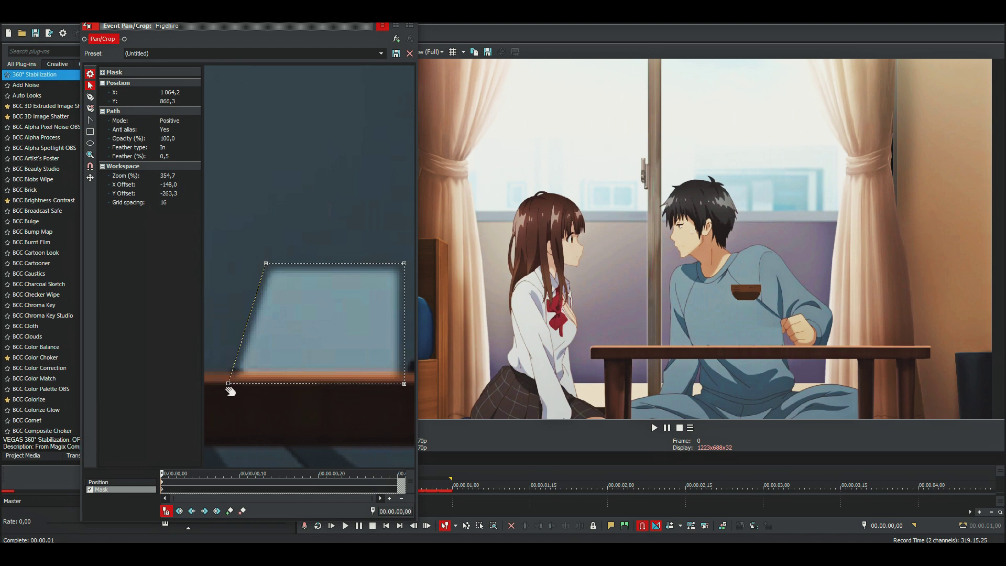
left_click_drag(229, 385, 238, 385)
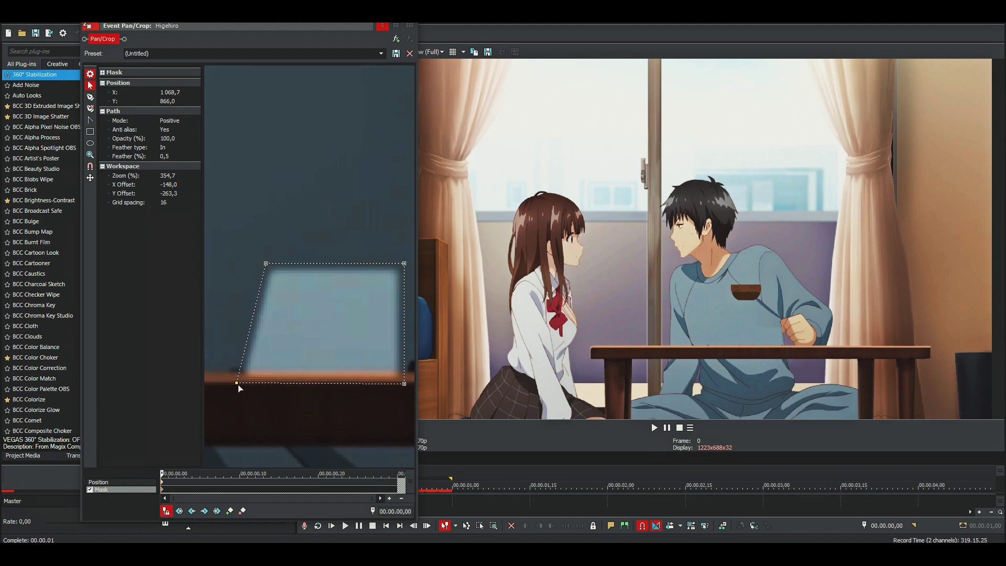
scroll(392, 288, "down", 1)
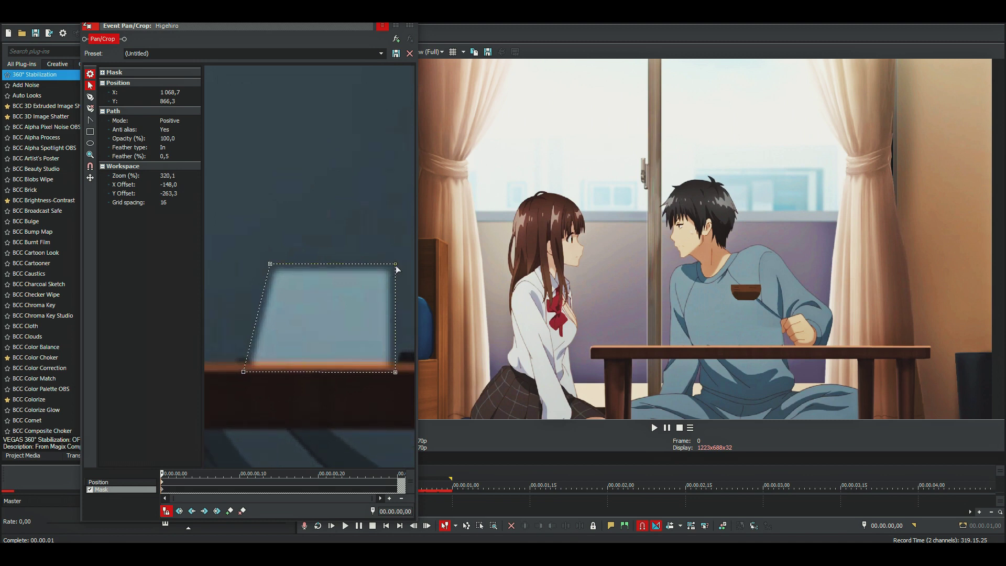
left_click_drag(396, 269, 358, 263)
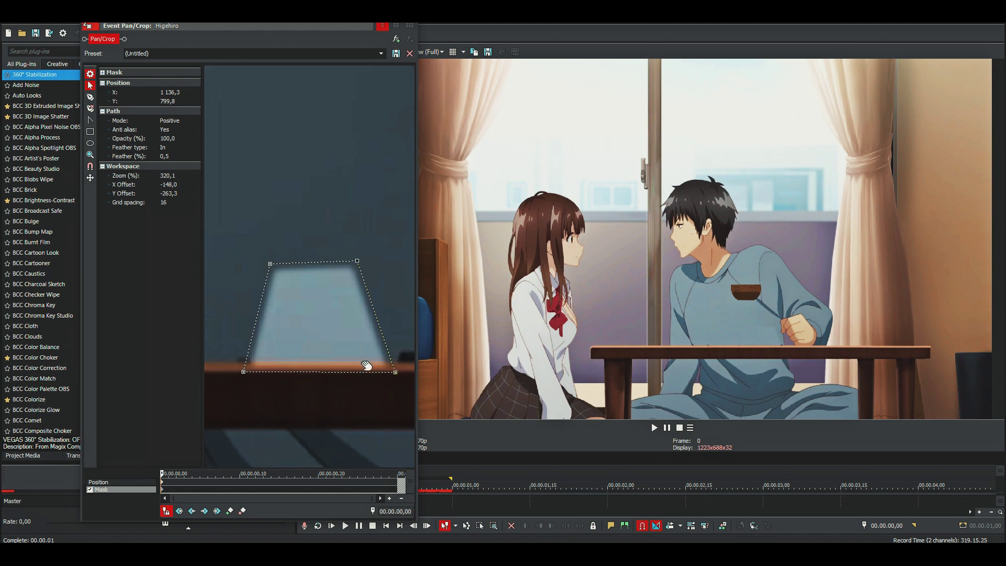
left_click(164, 482)
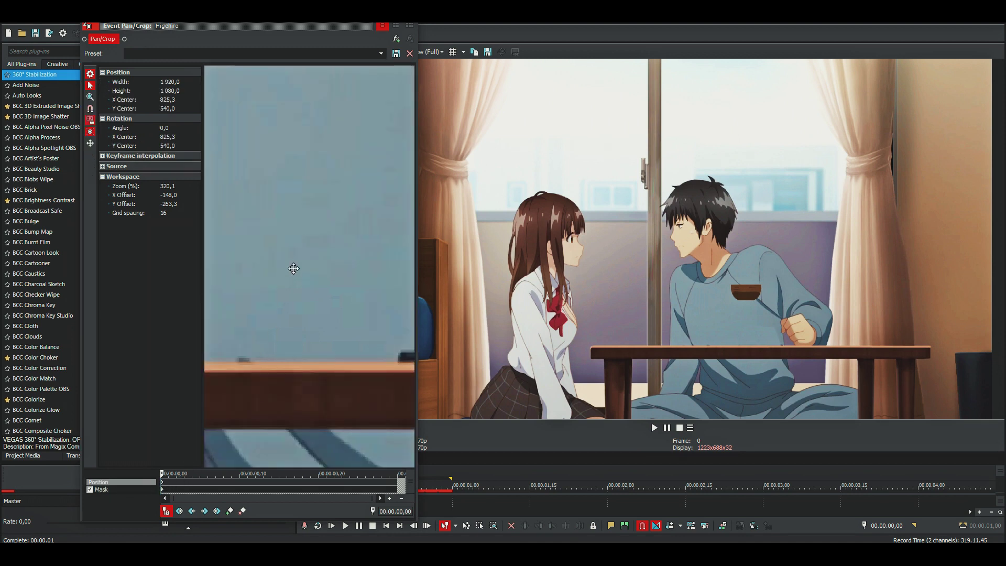
Nudge the patch clip's framing left to X center 818,1 and return to the mask
scroll(310, 313, "down", 5)
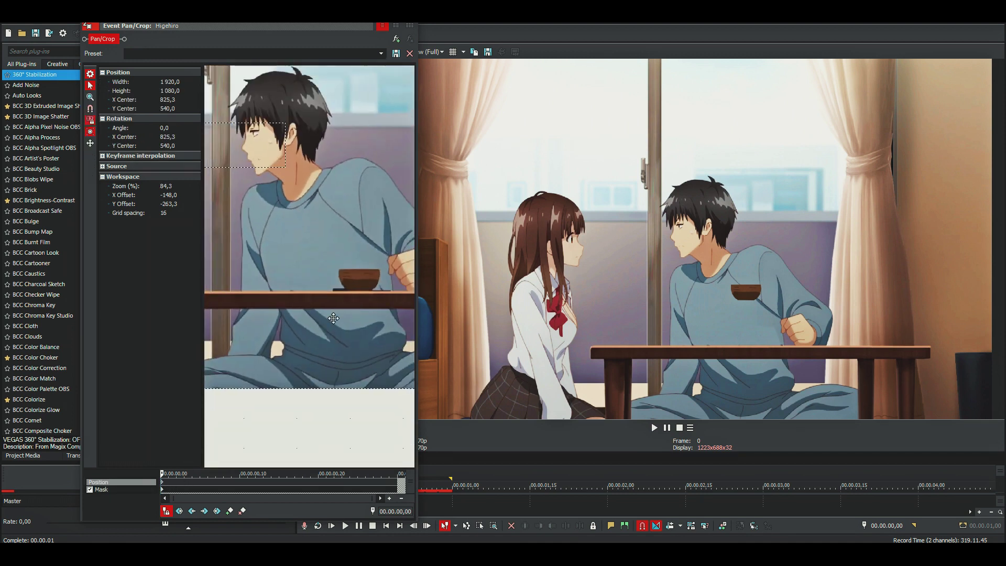
scroll(333, 318, "up", 2)
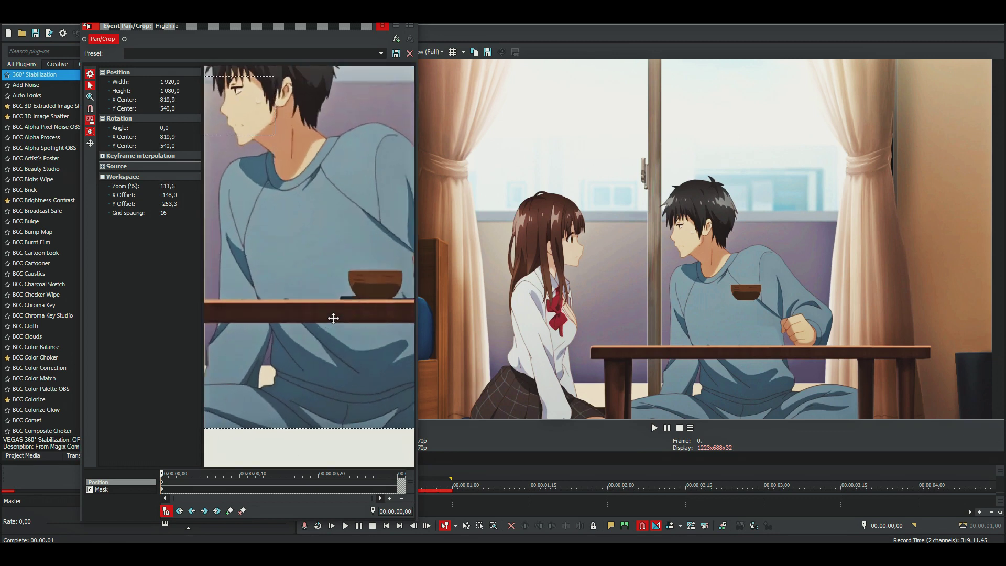
key("Left")
key("Left")
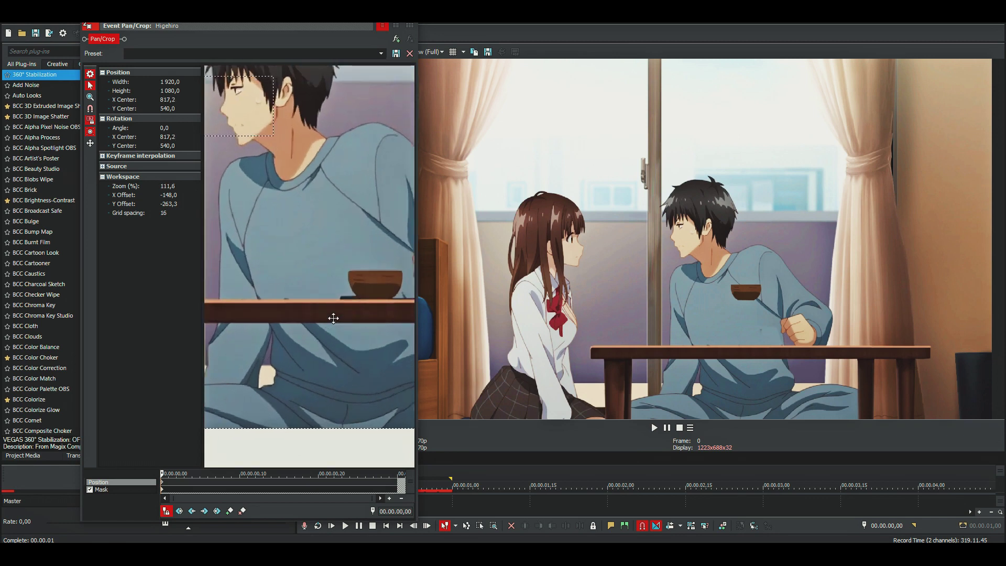
key("Right")
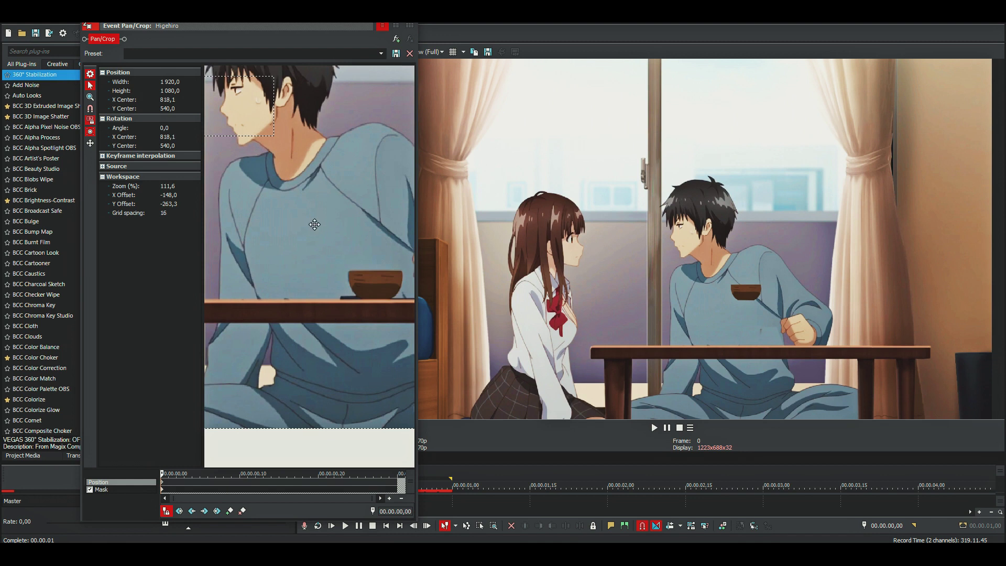
scroll(333, 318, "down", 2)
left_click(163, 490)
Shift the patch mask's top corners up and left, placing the top-right at X 1128,0
scroll(290, 265, "up", 3)
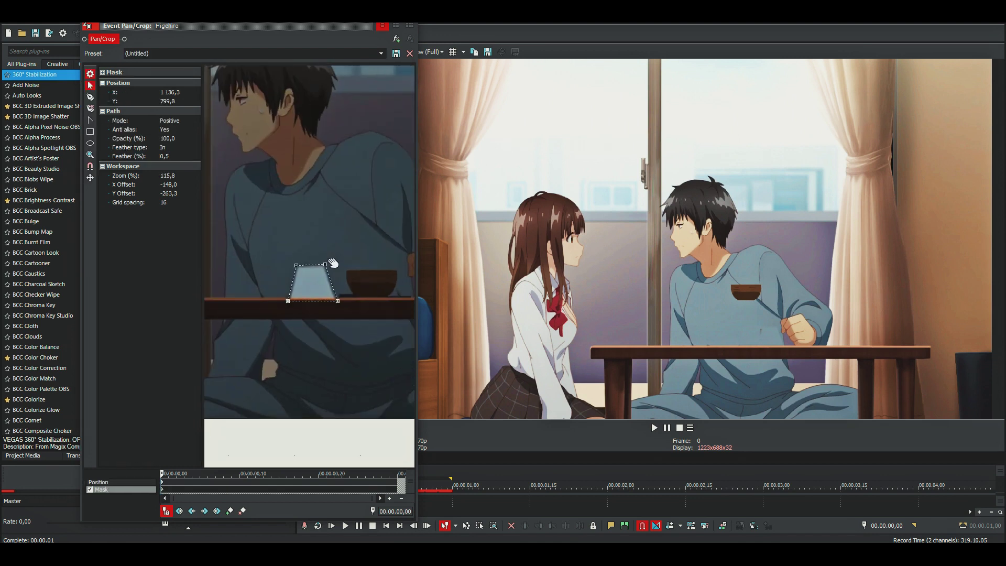
left_click_drag(291, 265, 280, 259)
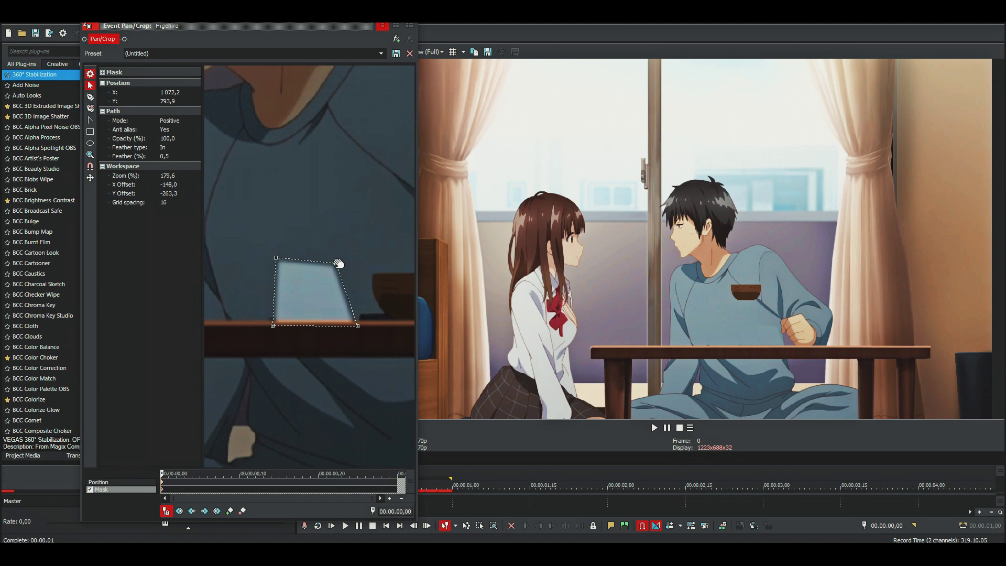
mouse_move(337, 264)
left_mouse_down()
mouse_move(323, 255)
mouse_move(340, 272)
mouse_move(329, 268)
left_mouse_up()
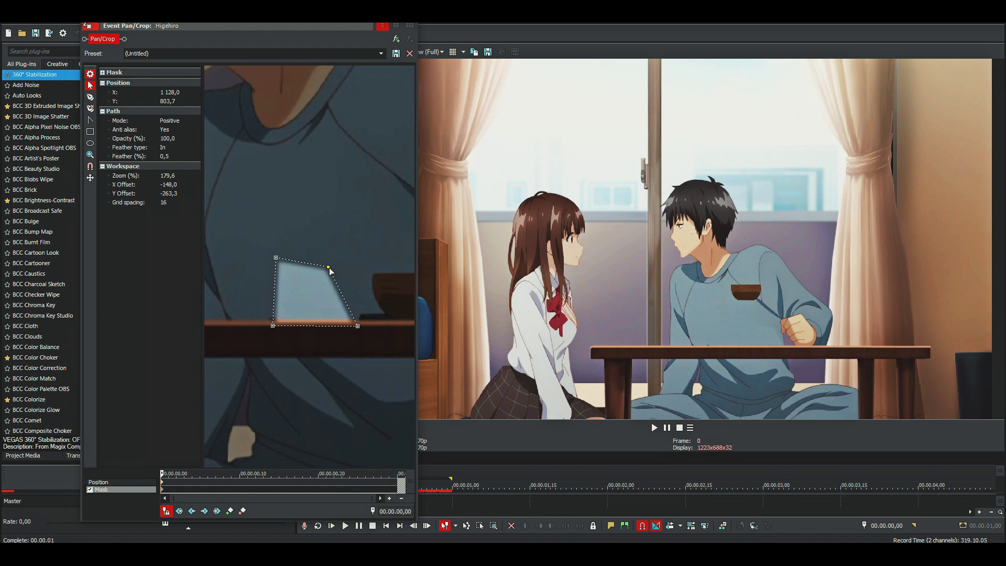
Close Pan/Crop, enlarge the timeline to show all four tracks, and open the top clip's Pan/Crop
left_click(411, 26)
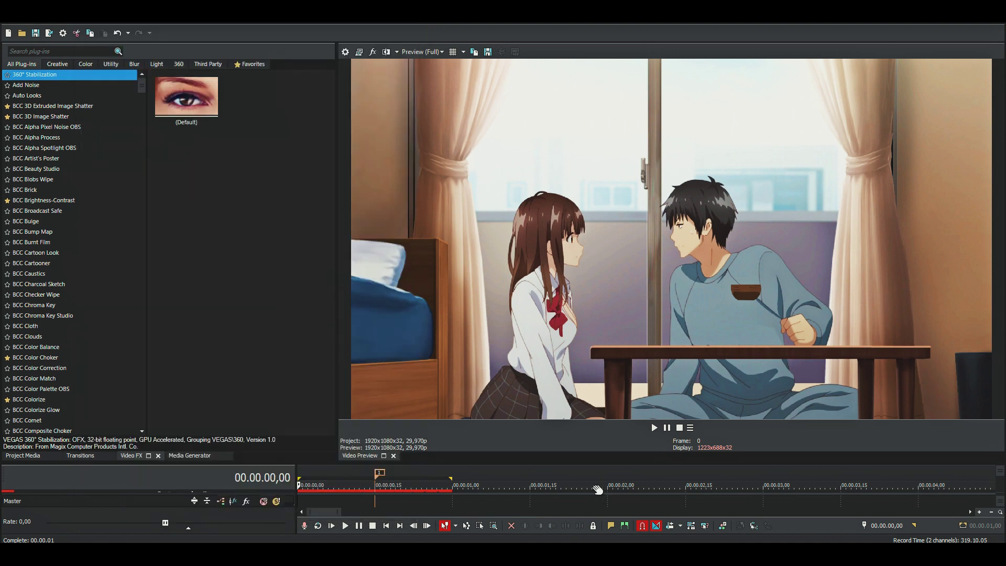
left_click_drag(596, 464, 576, 304)
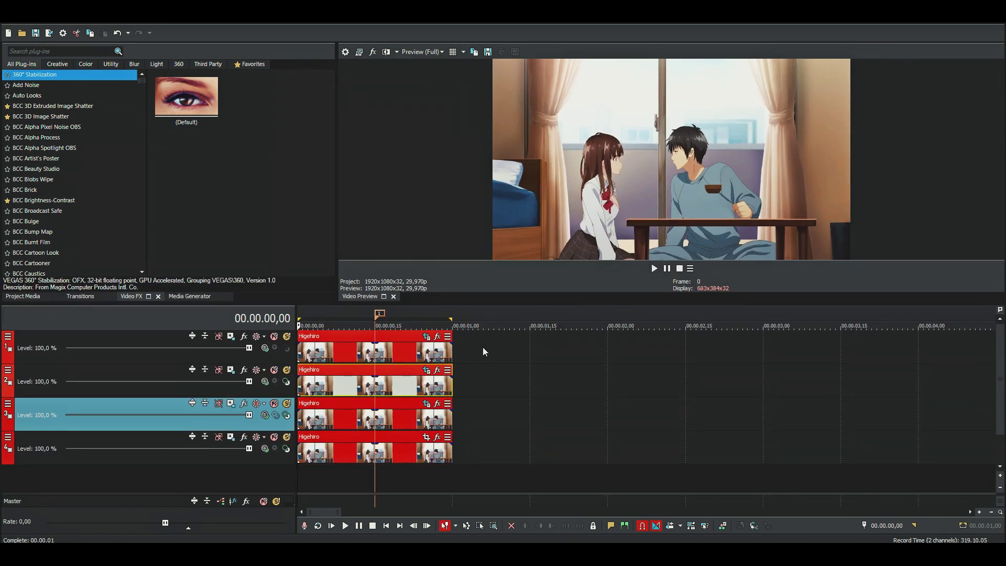
left_click(375, 347)
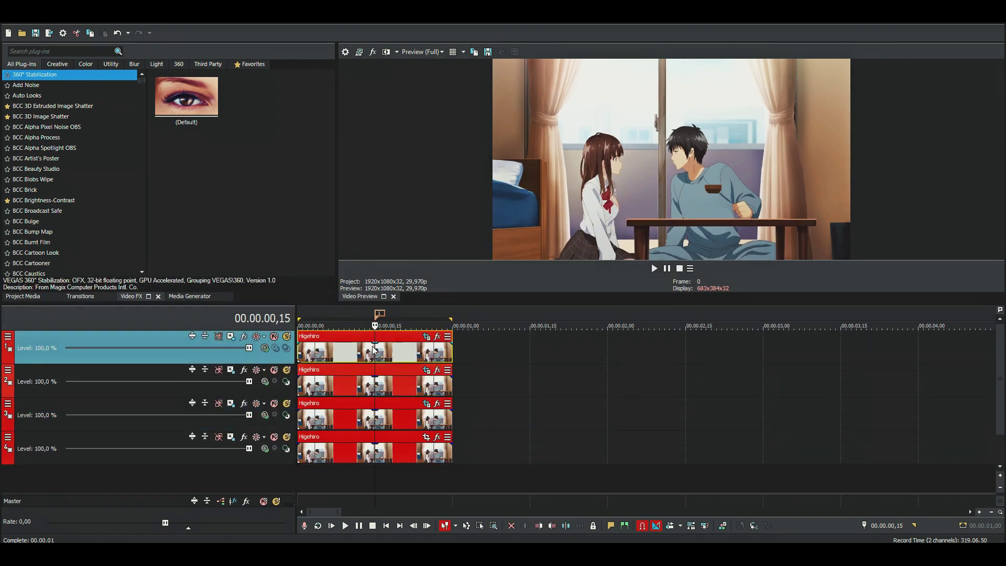
left_click(426, 335)
Restore the top clip's framing to full frame, nudge it to Y center 537,7, then close
left_click(163, 486)
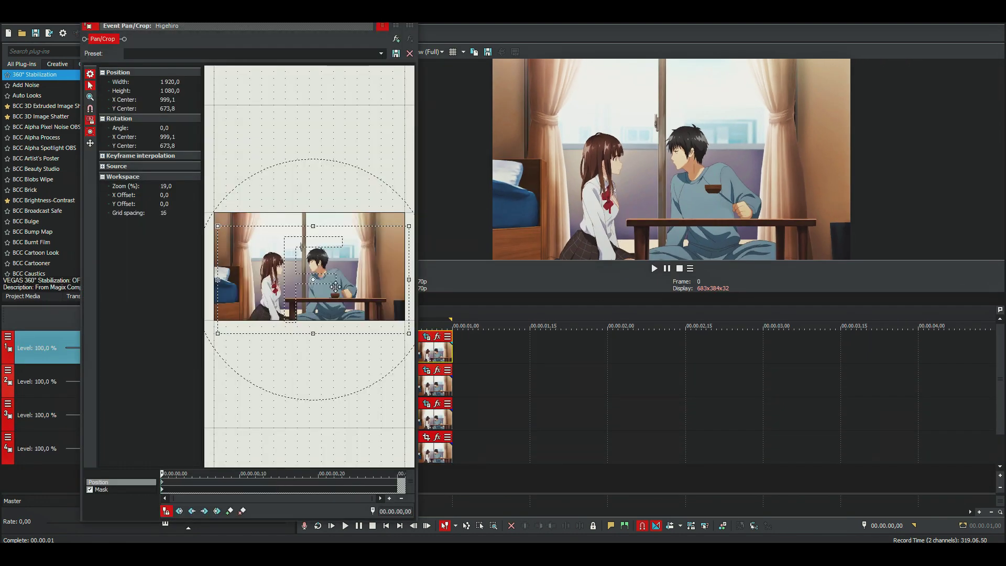
right_click(336, 285)
left_click(362, 291)
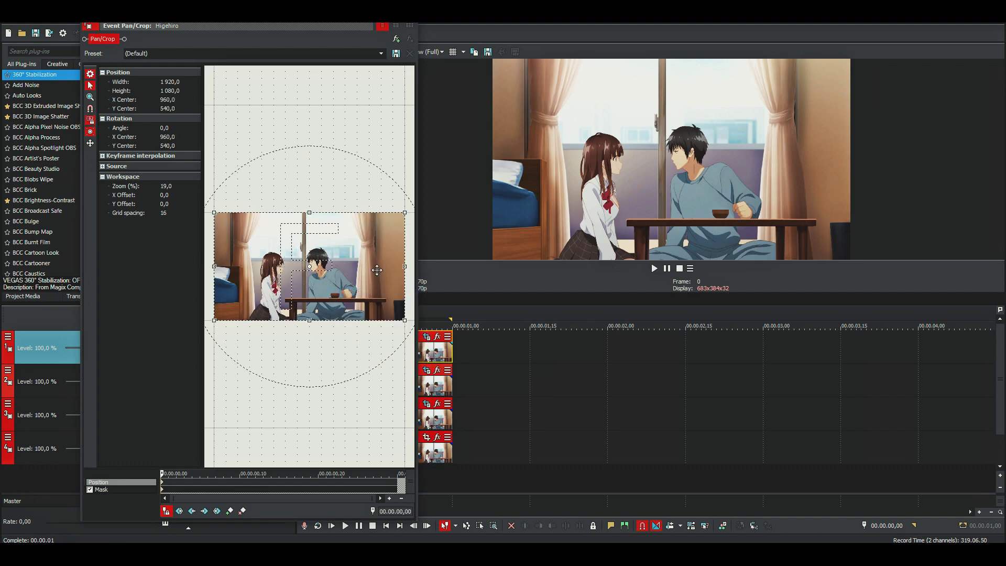
left_click_drag(748, 309, 740, 501)
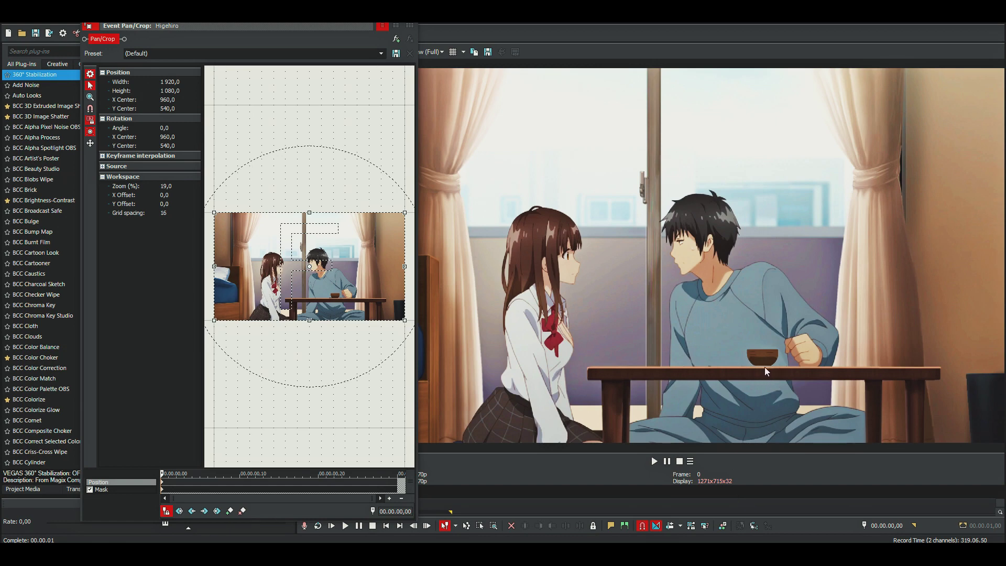
scroll(353, 326, "up", 5)
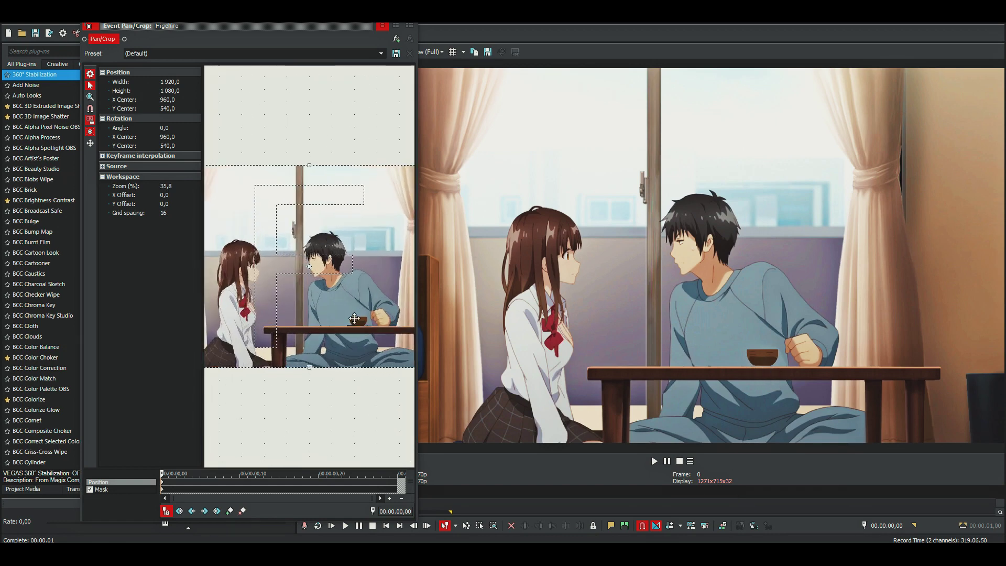
left_click_drag(354, 327, 353, 326)
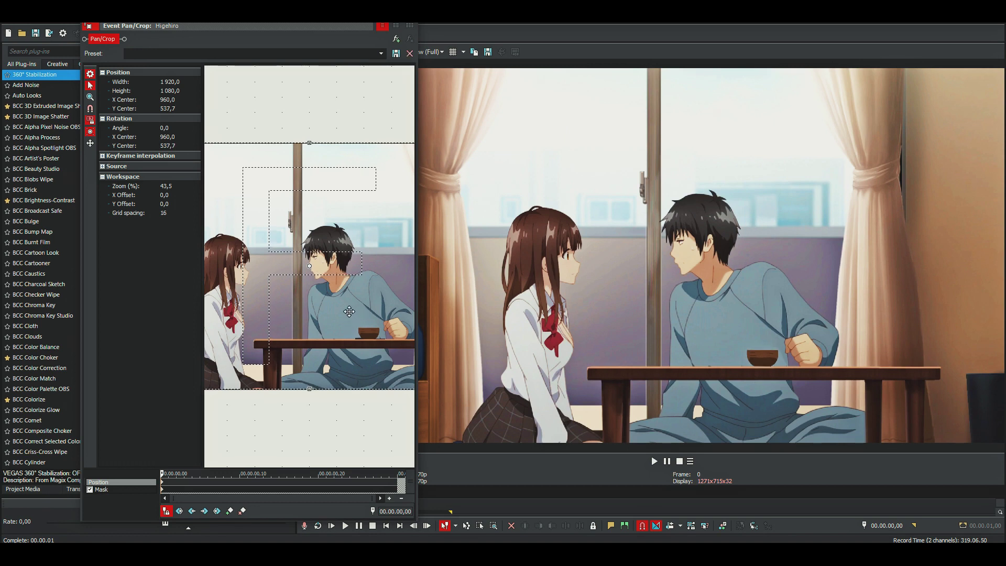
left_click(381, 25)
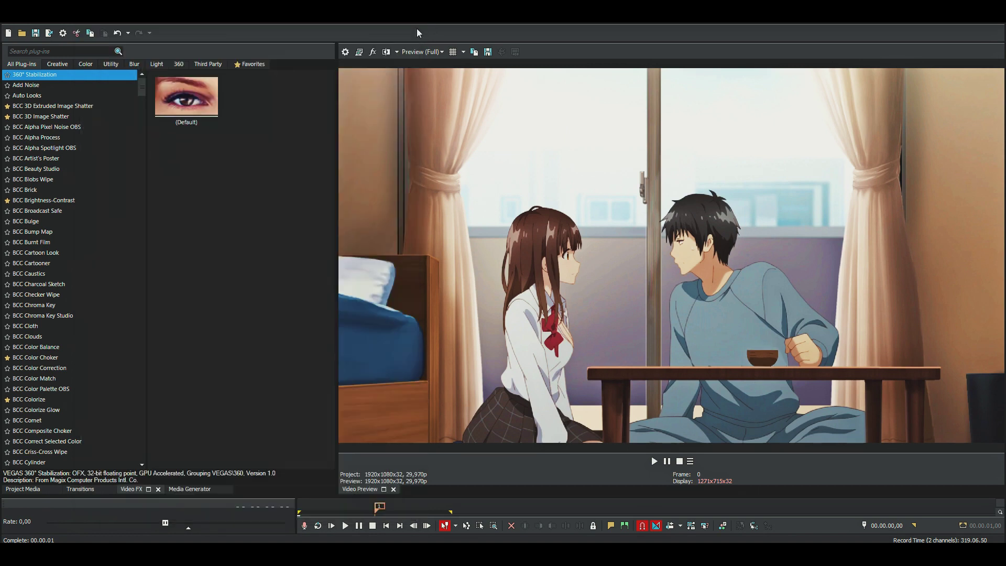
Search Video FX for 'tran' and drop S_WarpTransform's 'no reflect' preset on the top clip
left_click_drag(586, 503, 589, 323)
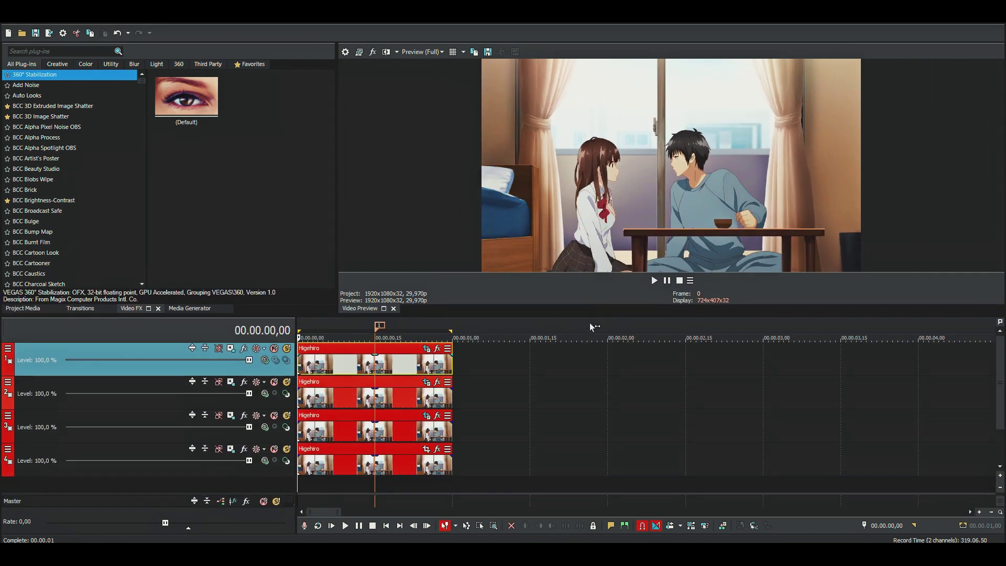
left_click(66, 53)
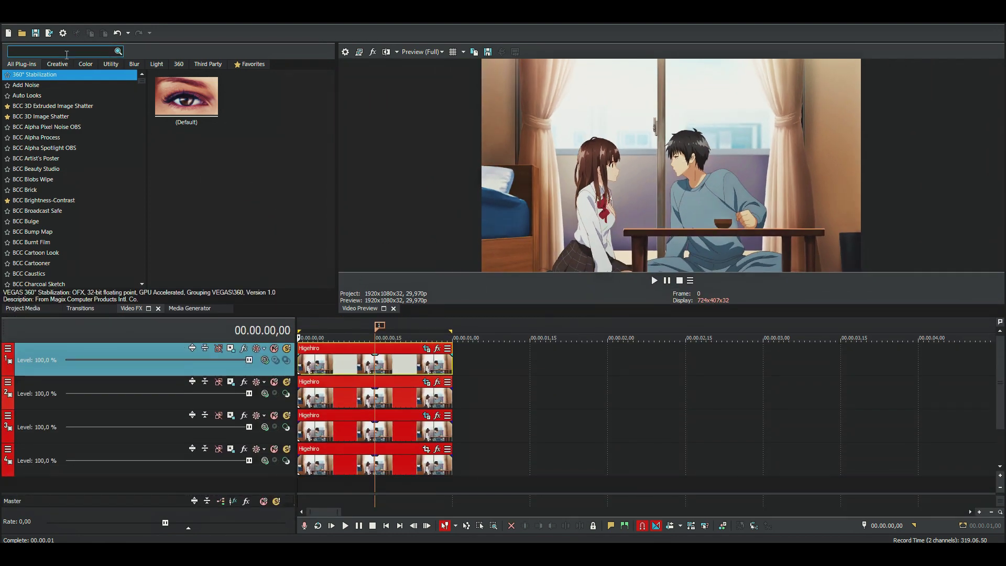
type("tran")
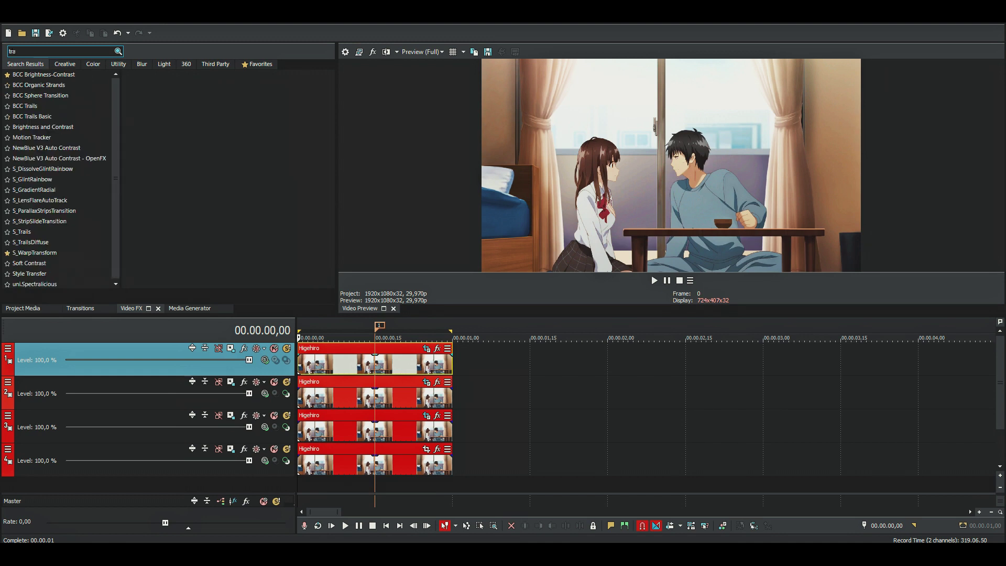
left_click(35, 115)
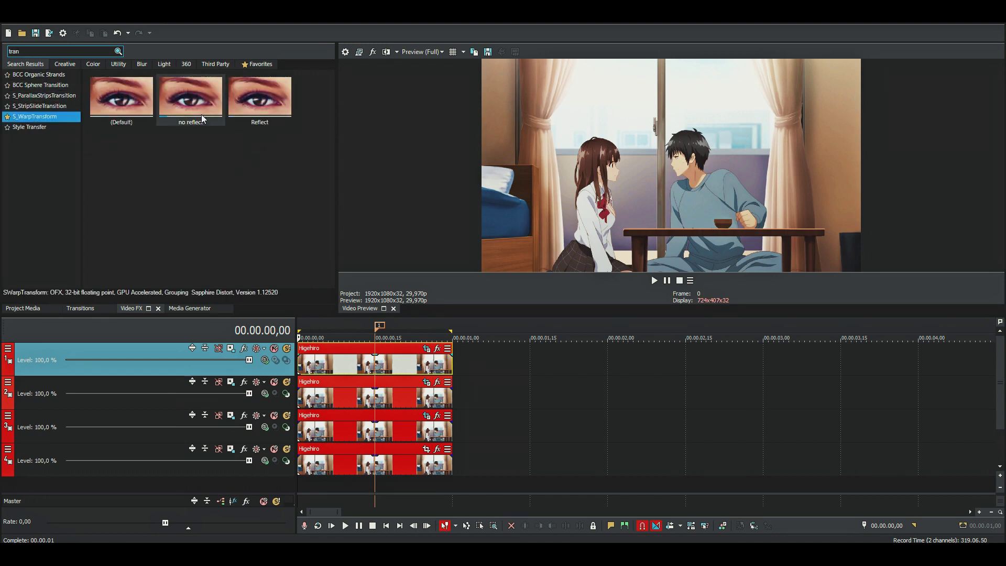
left_click_drag(199, 120, 356, 366)
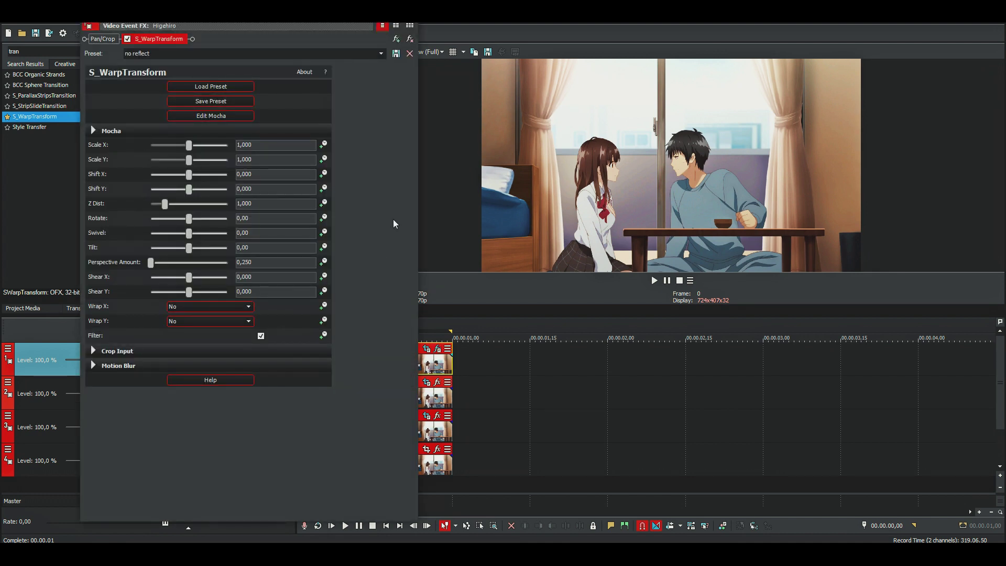
Enable keyframe animation for S_WarpTransform's Shift Y, Shift X, Rotate and Swivel parameters
left_click(323, 188)
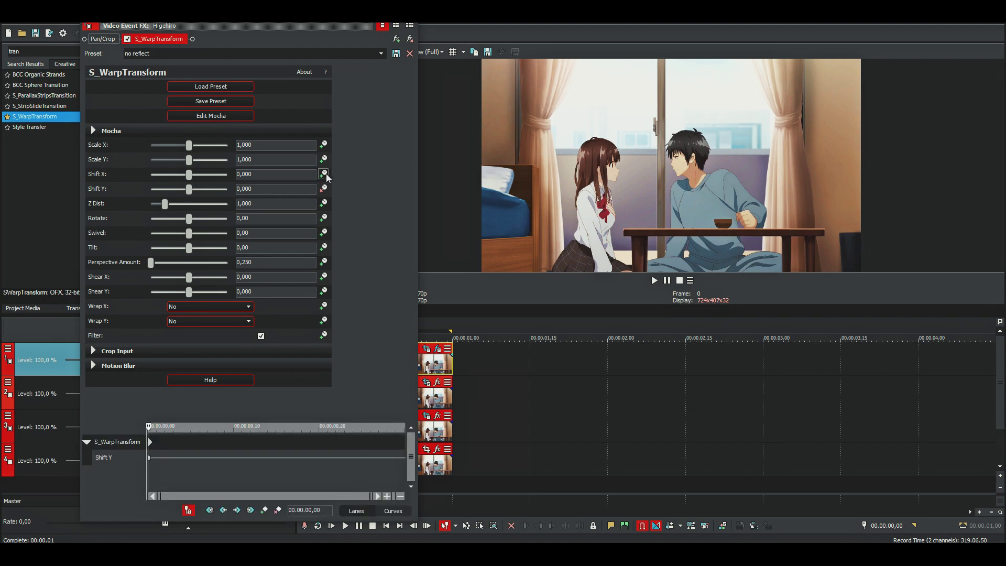
left_click(323, 173)
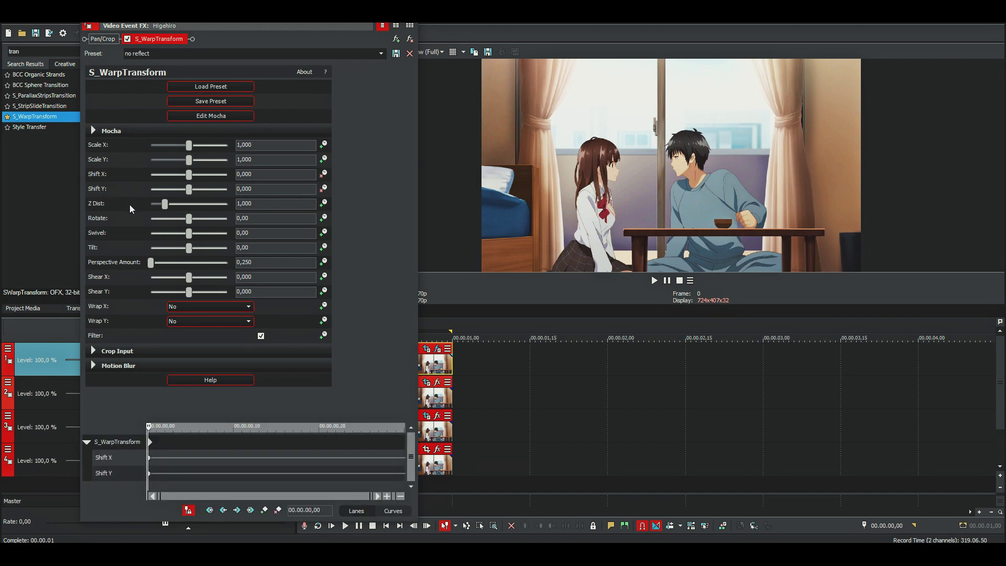
left_click(324, 218)
left_click(323, 232)
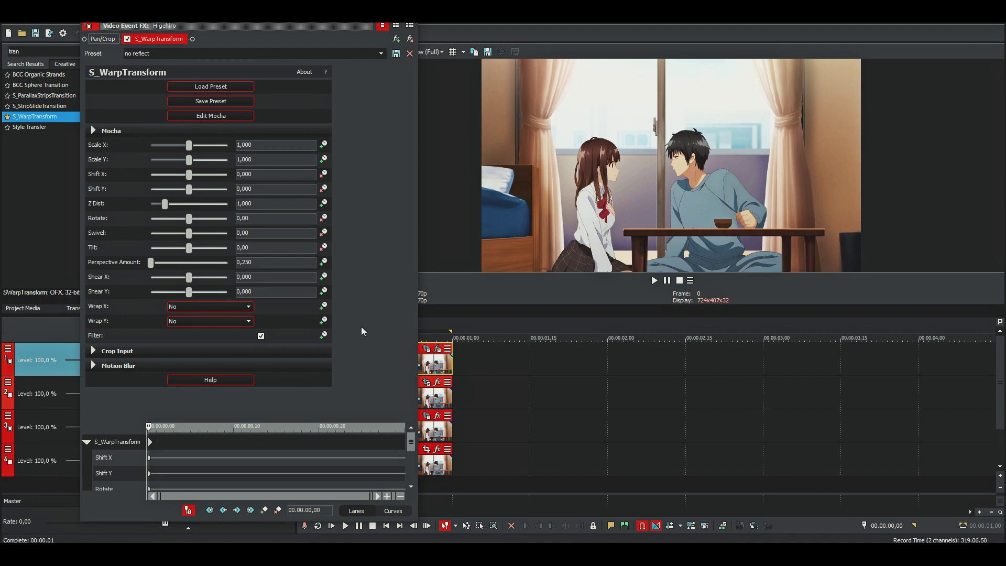
Expand the keyframe lanes, move to frame 6 and drag the bowl slightly left
left_click_drag(342, 428, 341, 301)
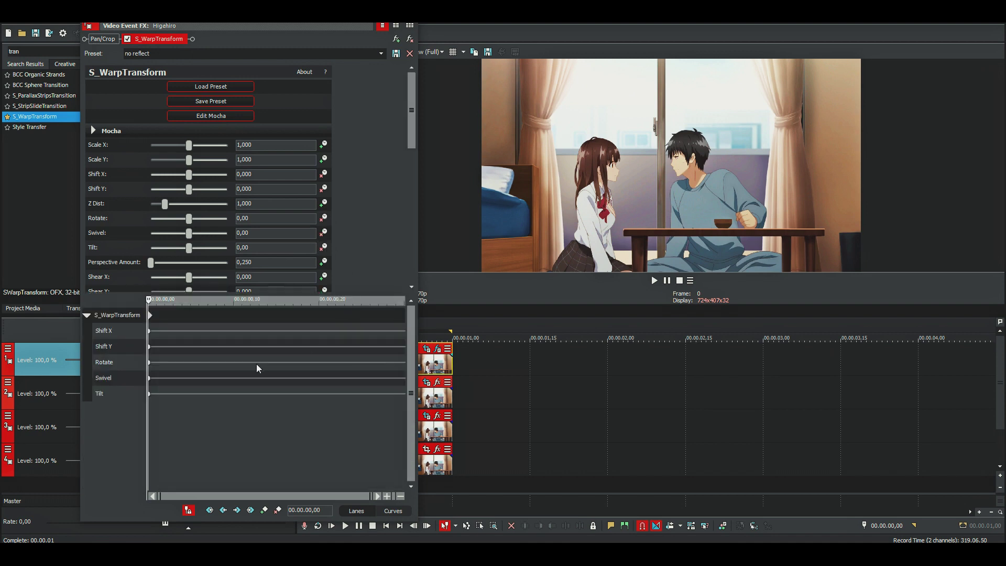
left_click(153, 335)
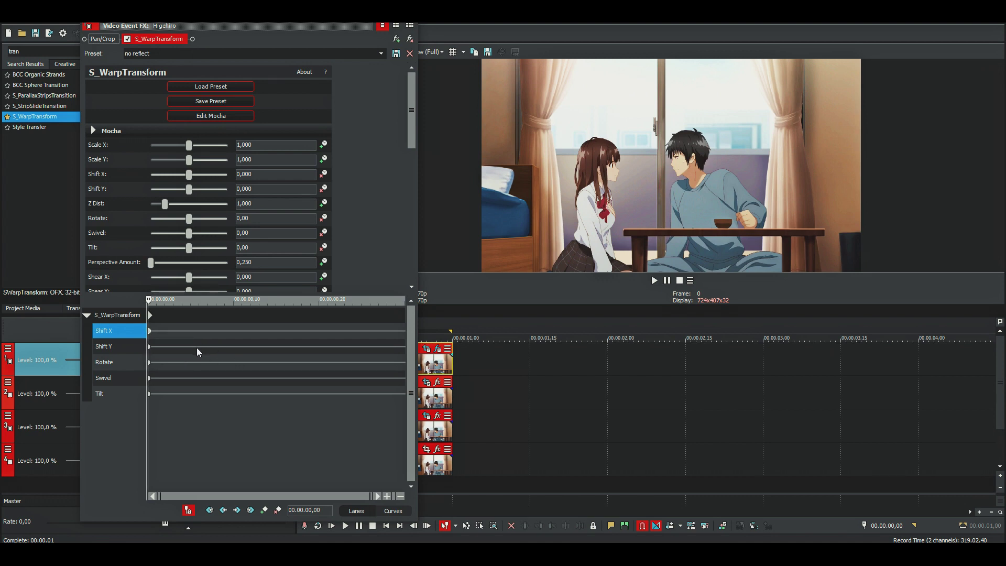
key("space")
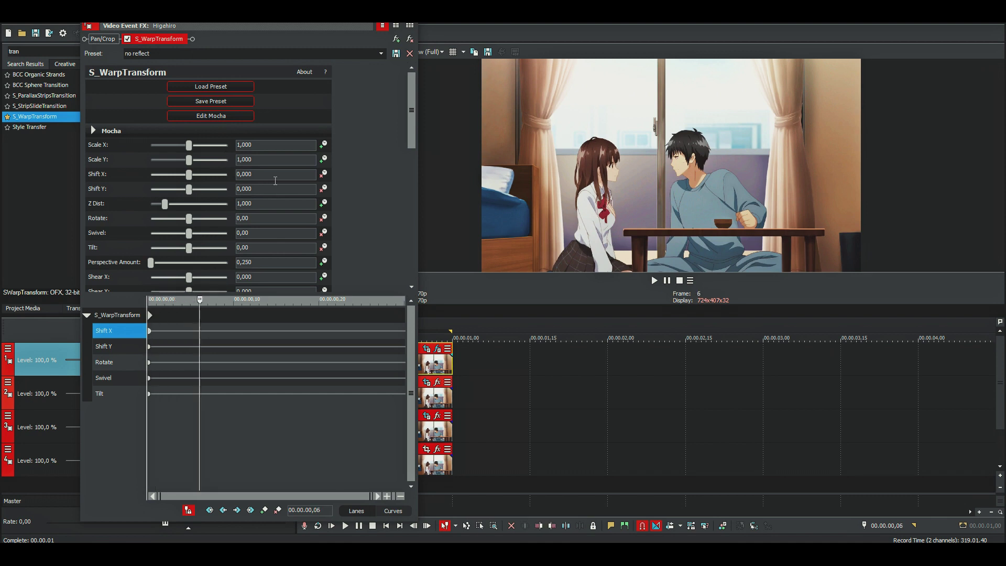
left_click_drag(190, 175, 195, 191)
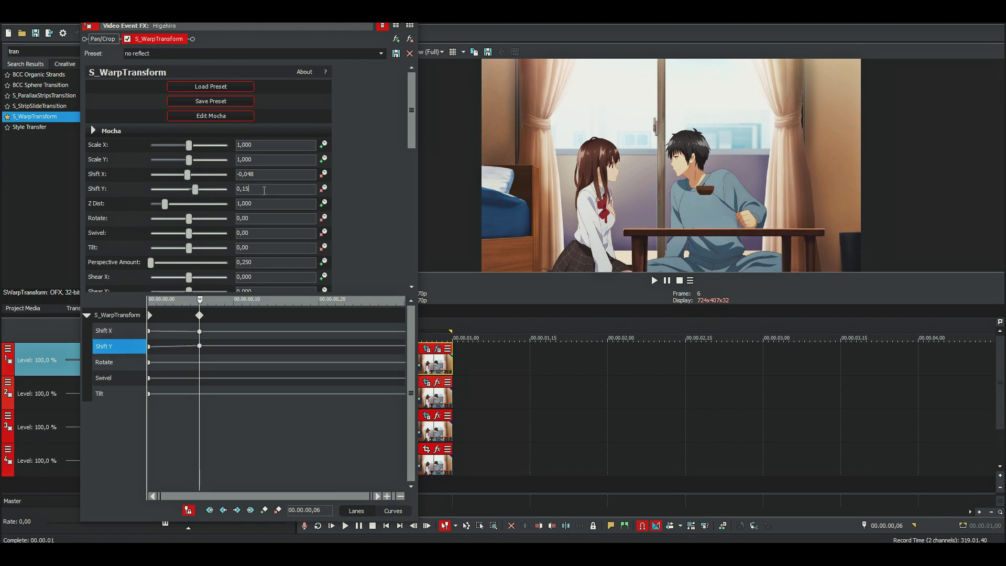
At frame 6, enter Shift X -0,050 and Rotate -5
left_click(260, 179)
type("50")
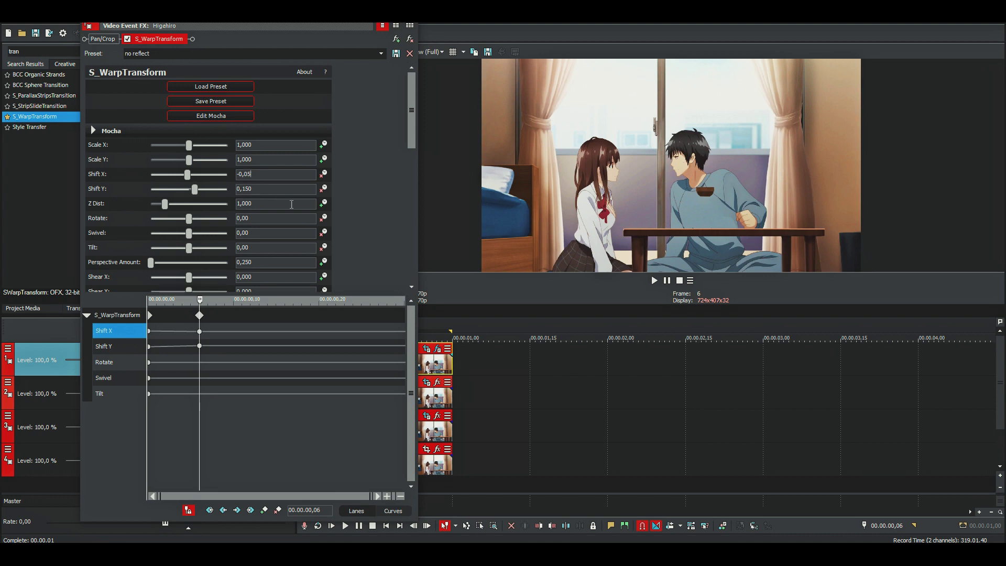
key("Return")
left_click(251, 220)
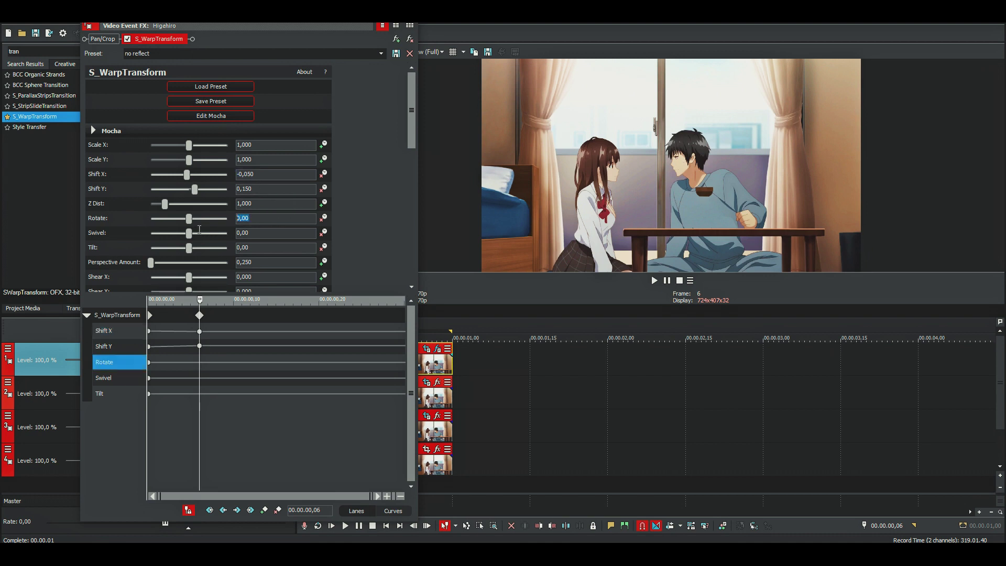
type("5")
key("Return")
type("-5")
key("Return")
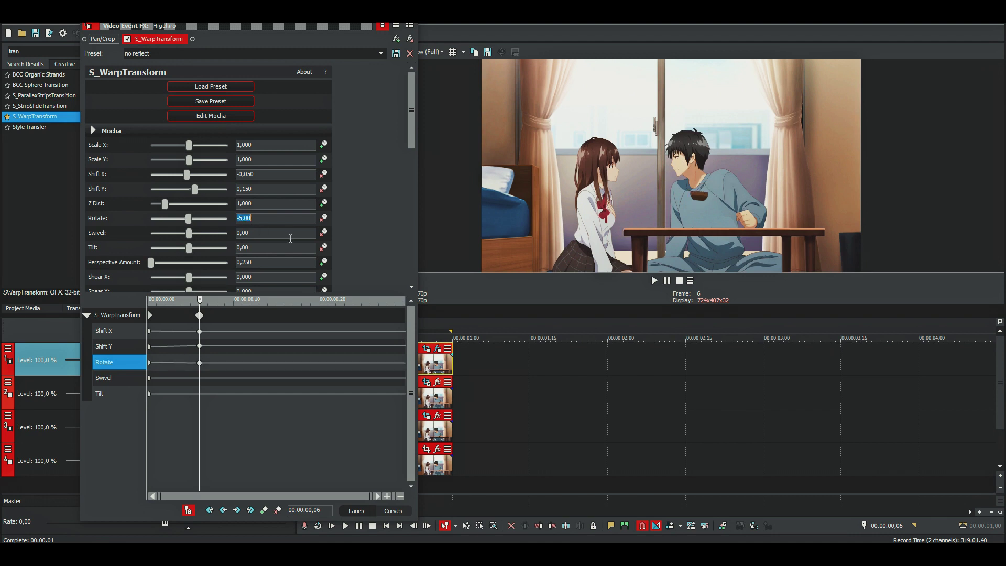
Set Swivel 25 and Tilt -5 at frame 6, then return to frame 0
left_click(283, 236)
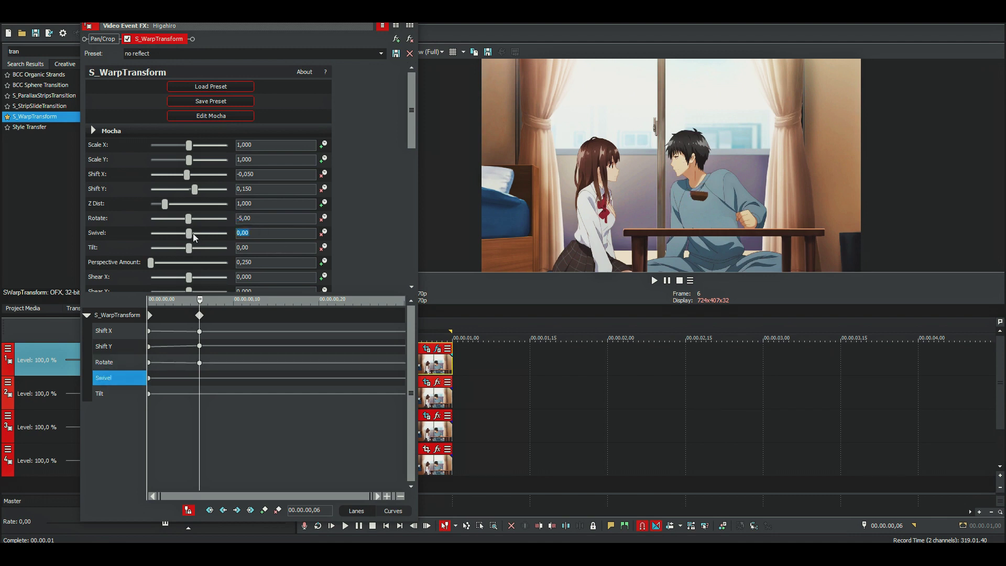
type("25")
key("Return")
key("Tab")
type("-5")
key("Return")
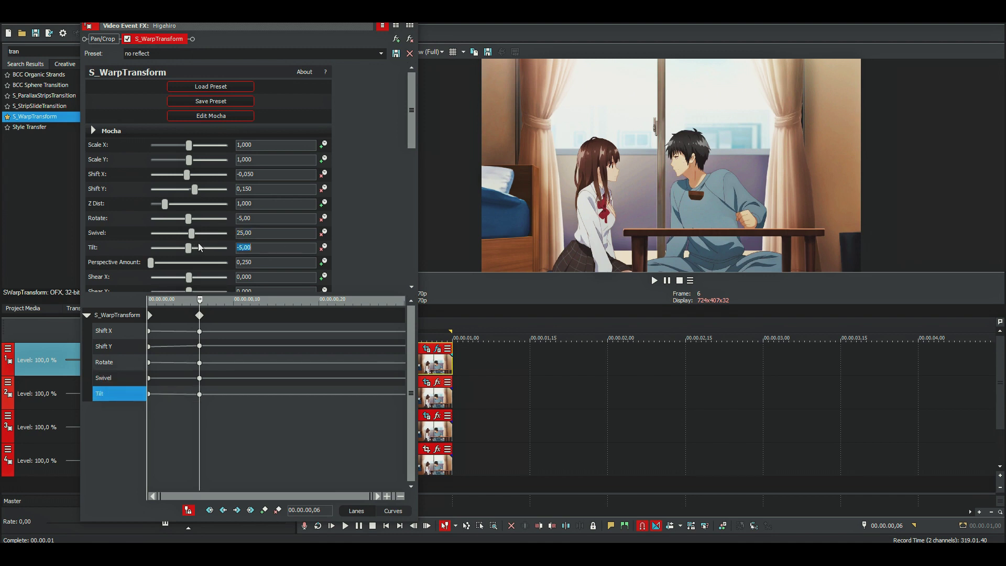
left_click(150, 331)
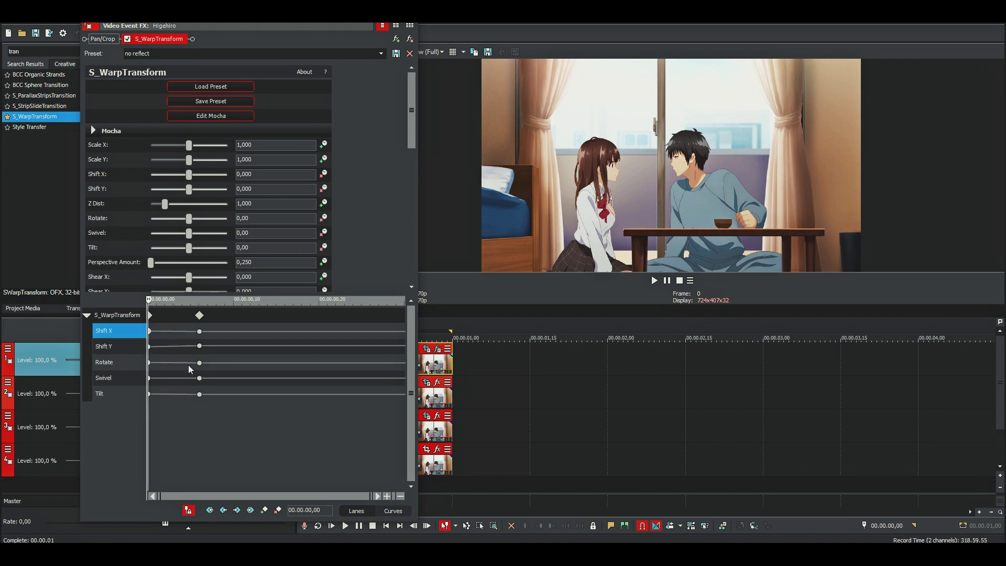
Add an S_WarpTransform keyframe for all parameters at frame 2
key("Right")
key("Right")
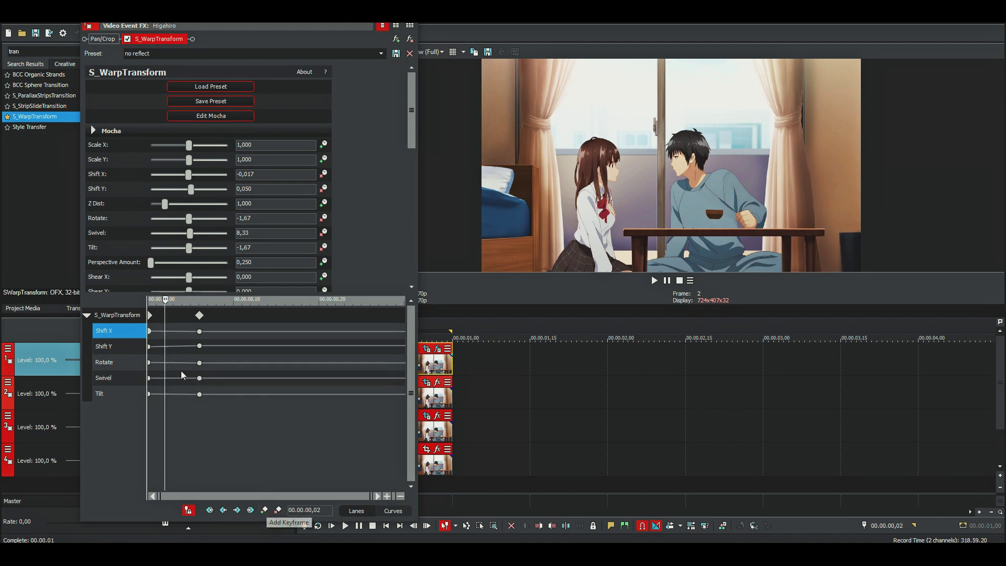
left_click(114, 316)
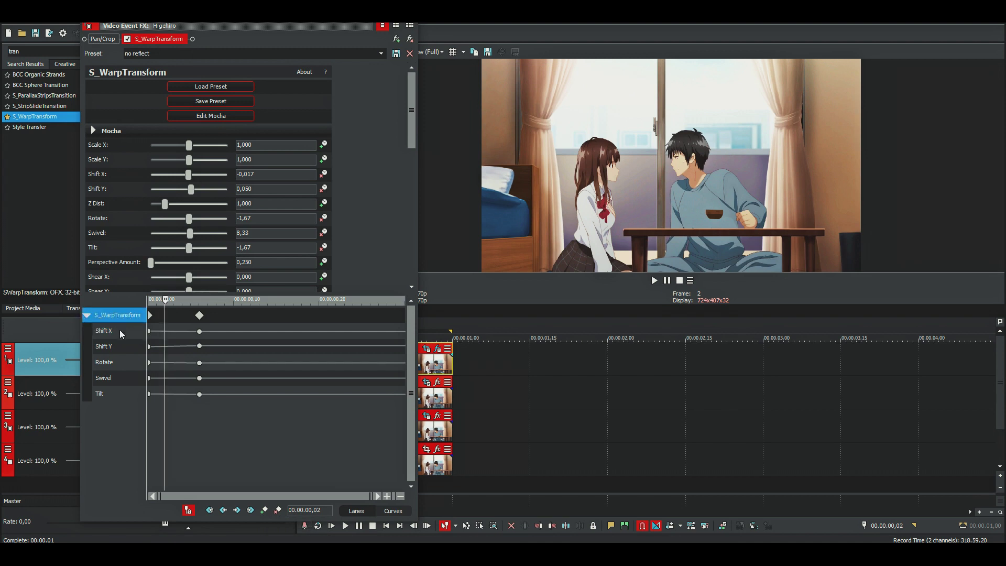
left_click(265, 511)
Change the fade type of the five frame-0 warp keyframes
left_click(150, 347)
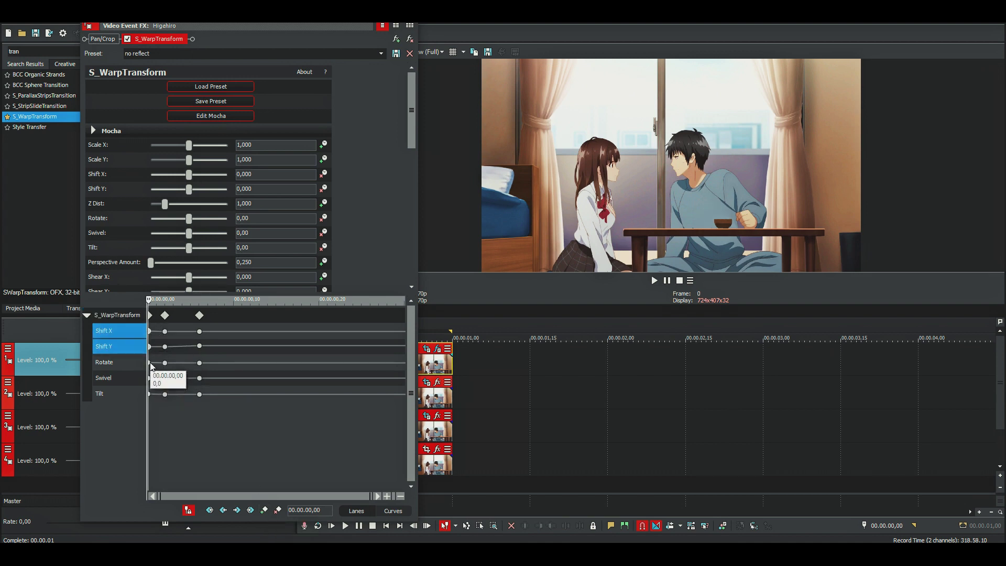
left_click(150, 362, "ctrl")
left_click(150, 378, "ctrl")
left_click(150, 394, "ctrl")
right_click(151, 396)
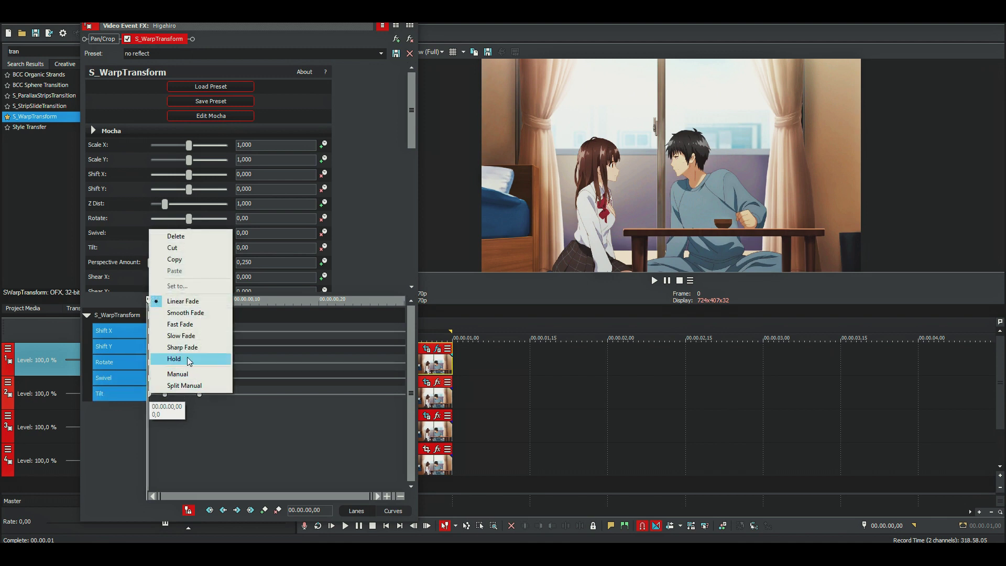
left_click(181, 336)
Change the fade type of the five frame-2 warp keyframes
left_click(165, 332)
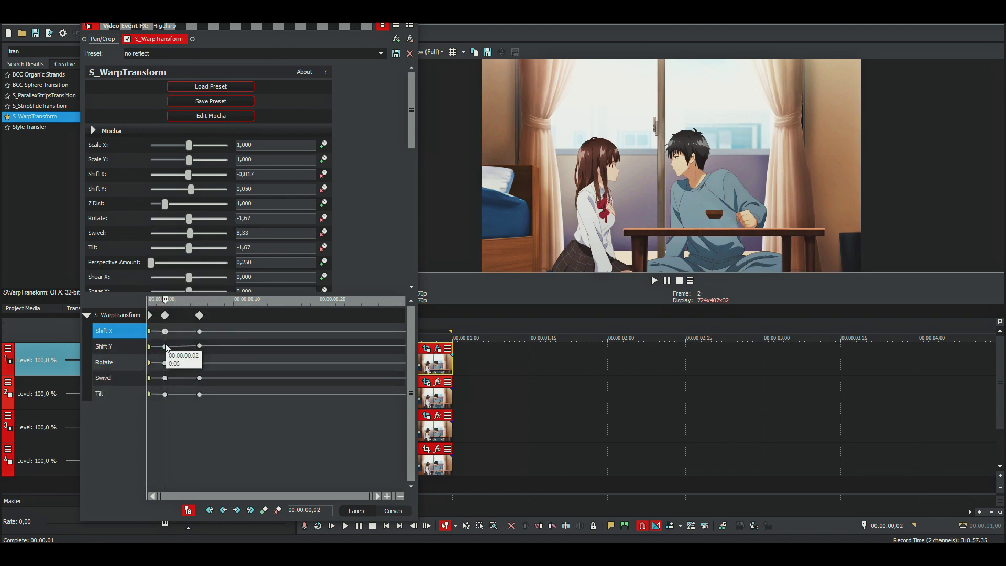
left_click(165, 347, "ctrl")
left_click(165, 363, "ctrl")
left_click(165, 378, "ctrl")
left_click(165, 394, "ctrl")
right_click(165, 394)
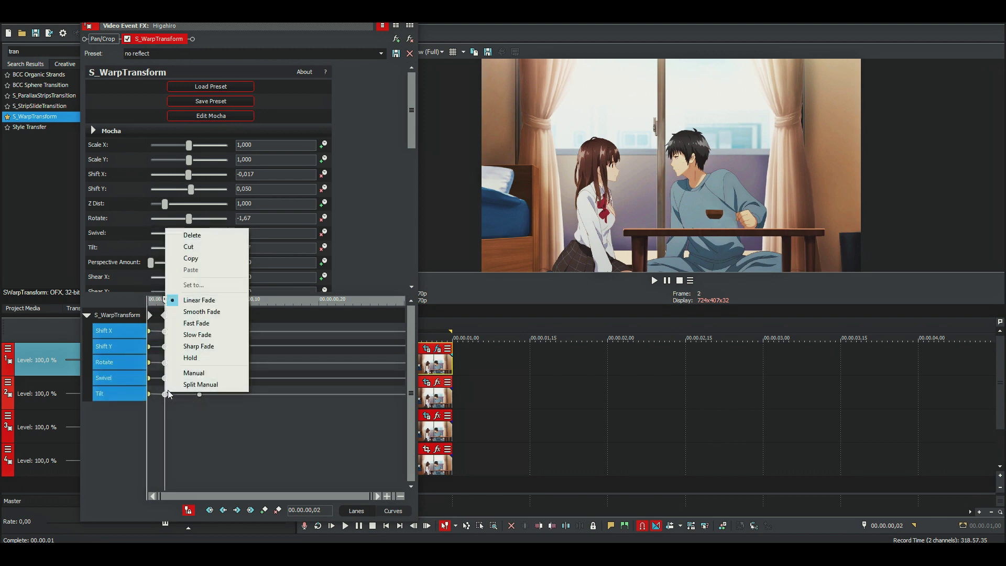
left_click(220, 334)
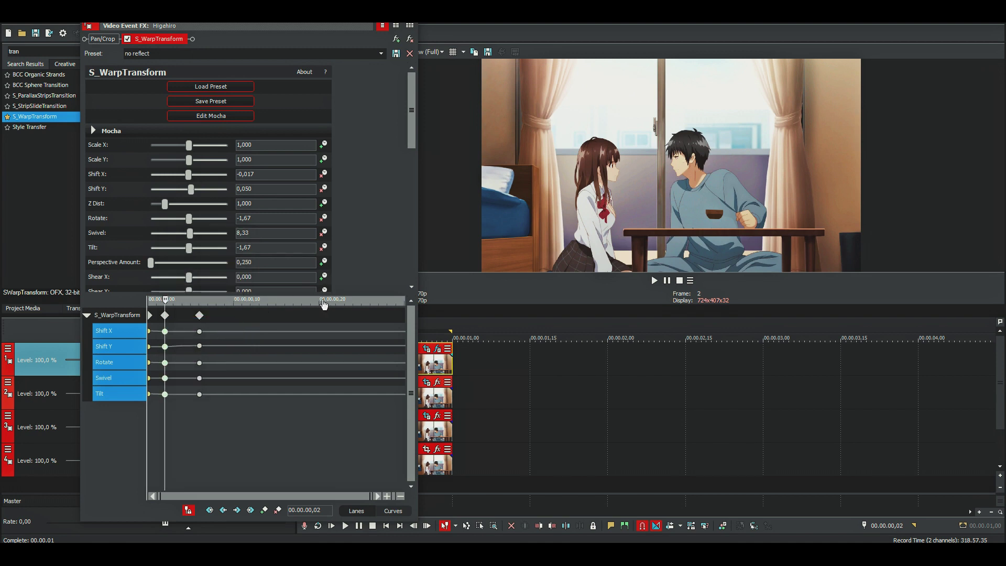
Float the FX window and move the warp keyframes to frame 15 and the clip end
left_click_drag(315, 25, 214, 26)
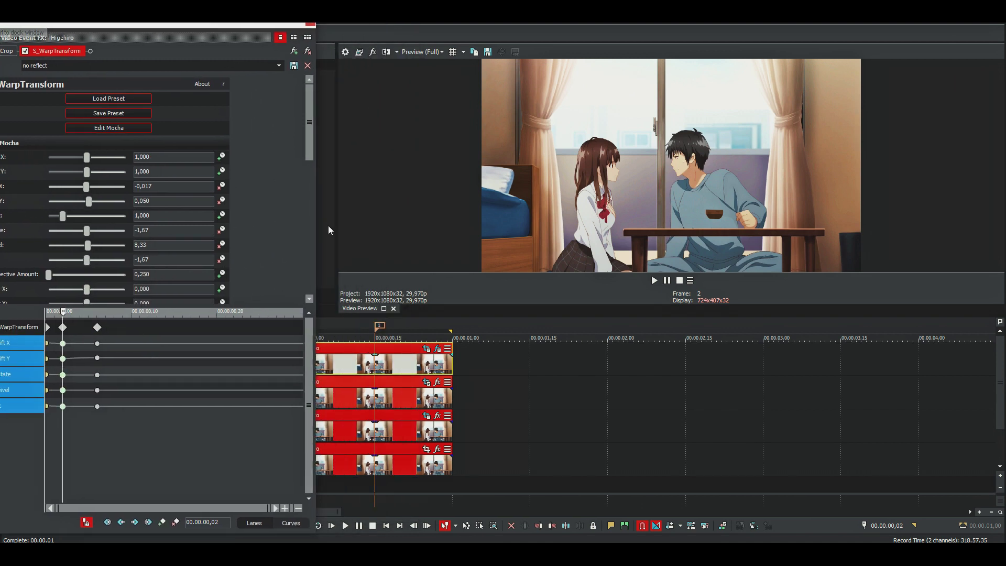
left_click(380, 325)
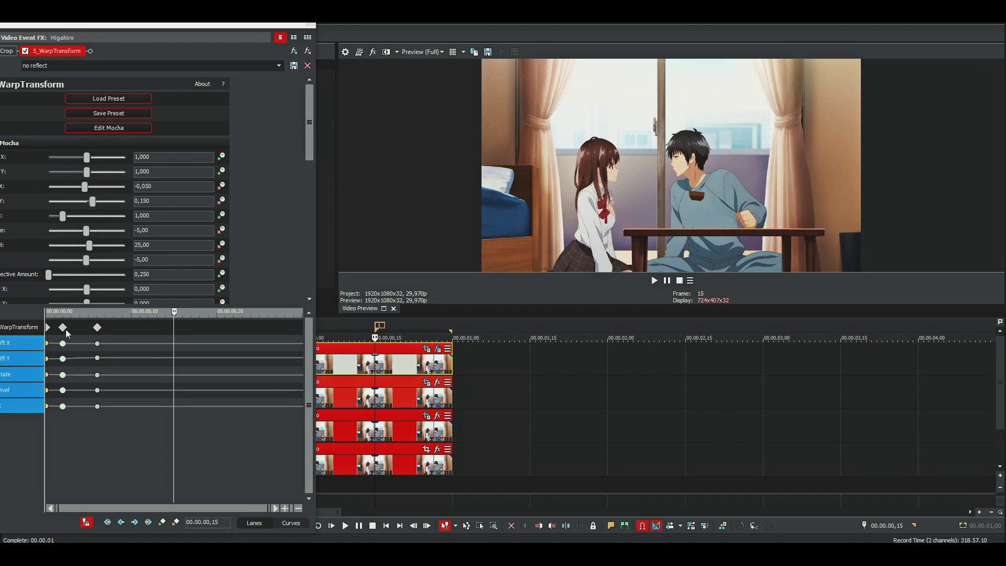
left_click(63, 327)
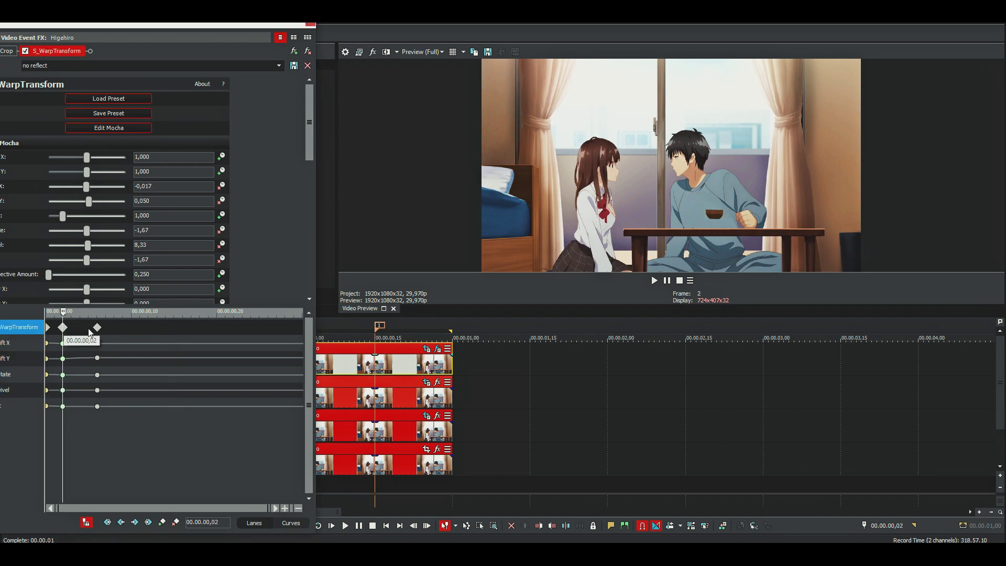
key("1")
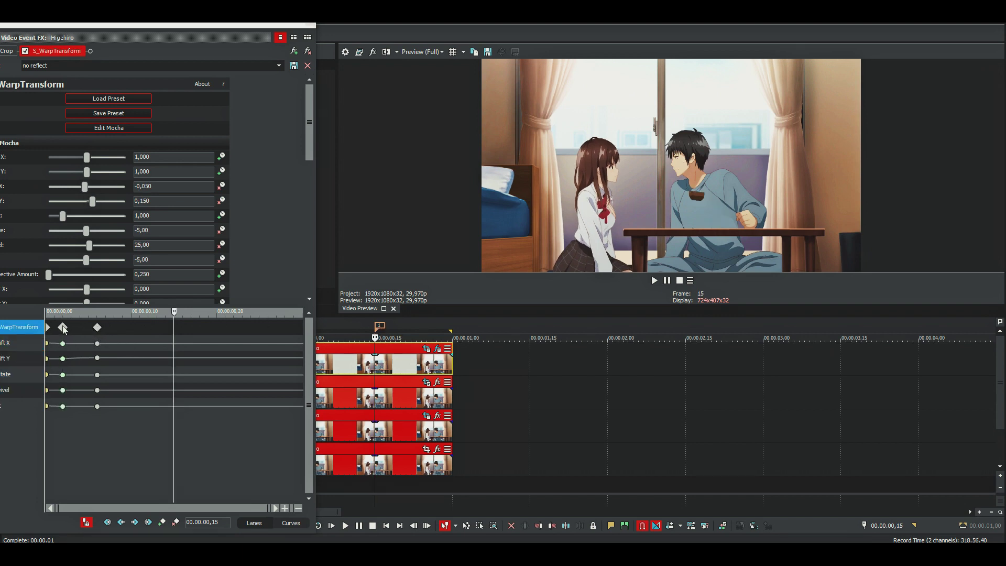
left_click_drag(63, 328, 174, 330)
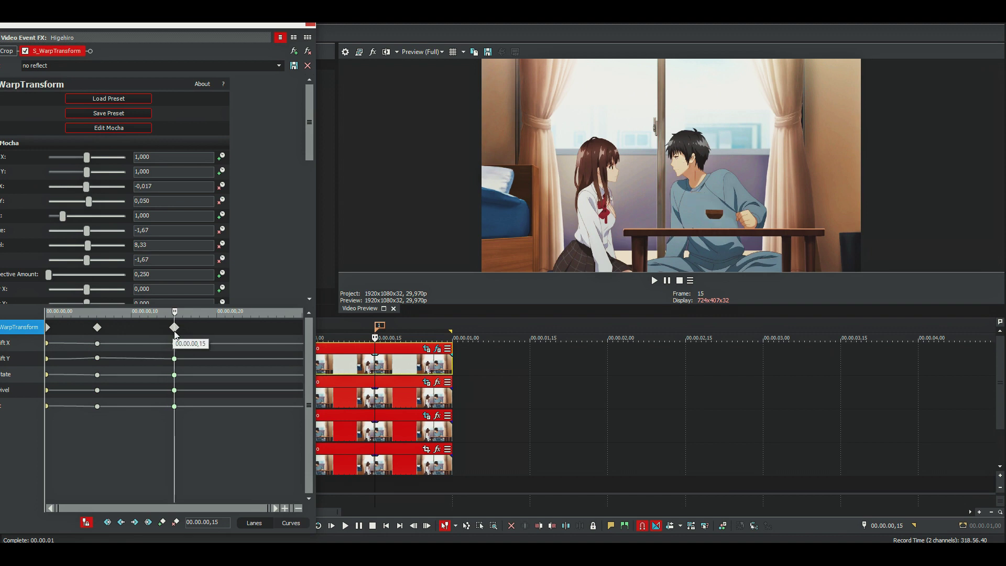
key("alt+Right")
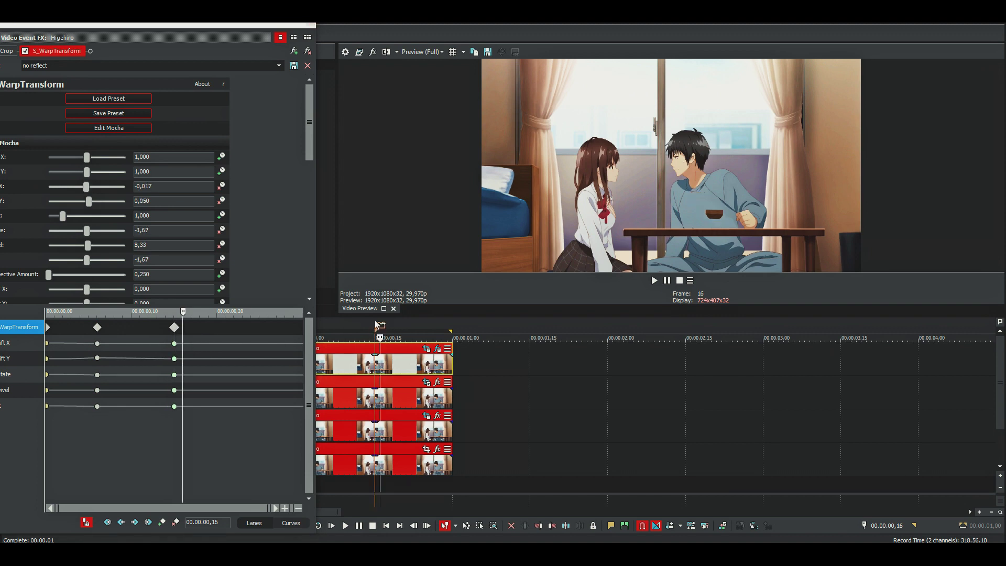
left_click(382, 324)
left_click_drag(98, 329, 357, 340)
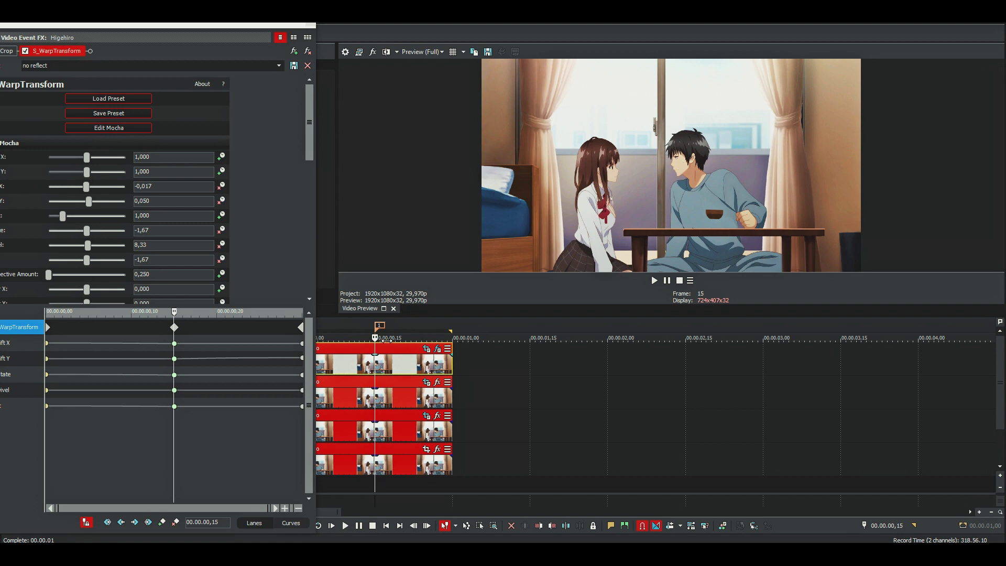
Move the starting warp keyframe to frame 11, check frame 10, and close the effect window
key("Left")
key("Left")
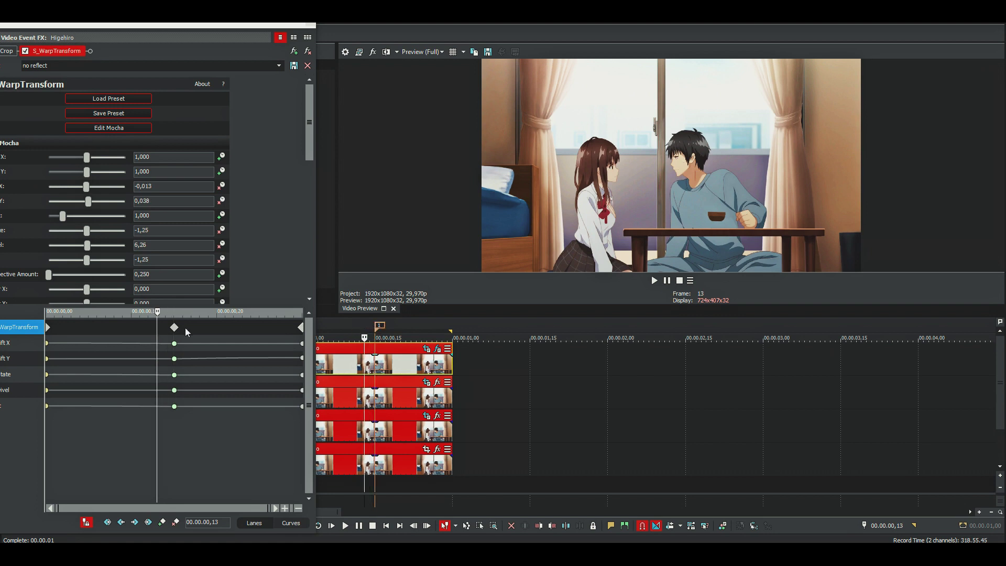
key("Left")
key("Left")
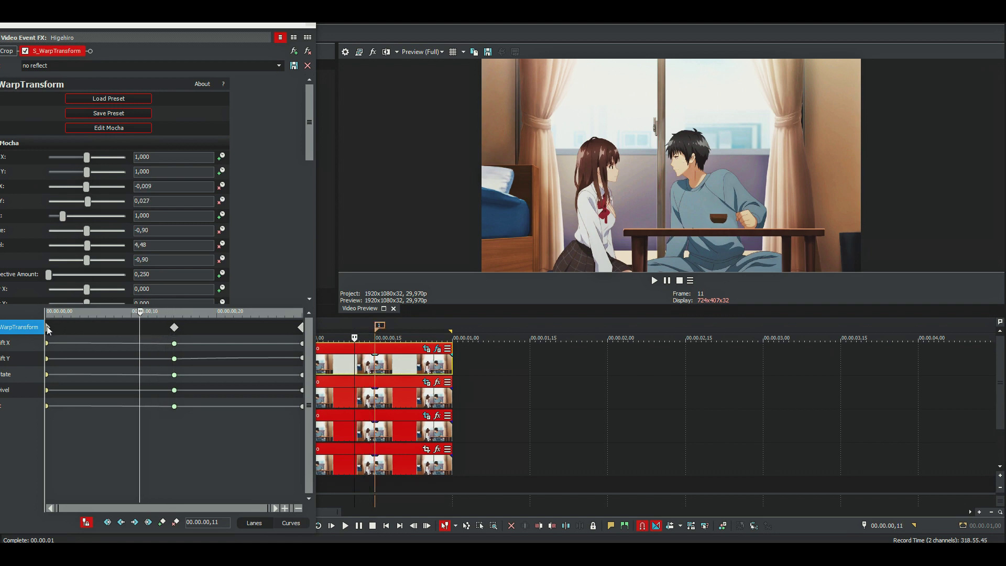
left_click_drag(47, 327, 139, 329)
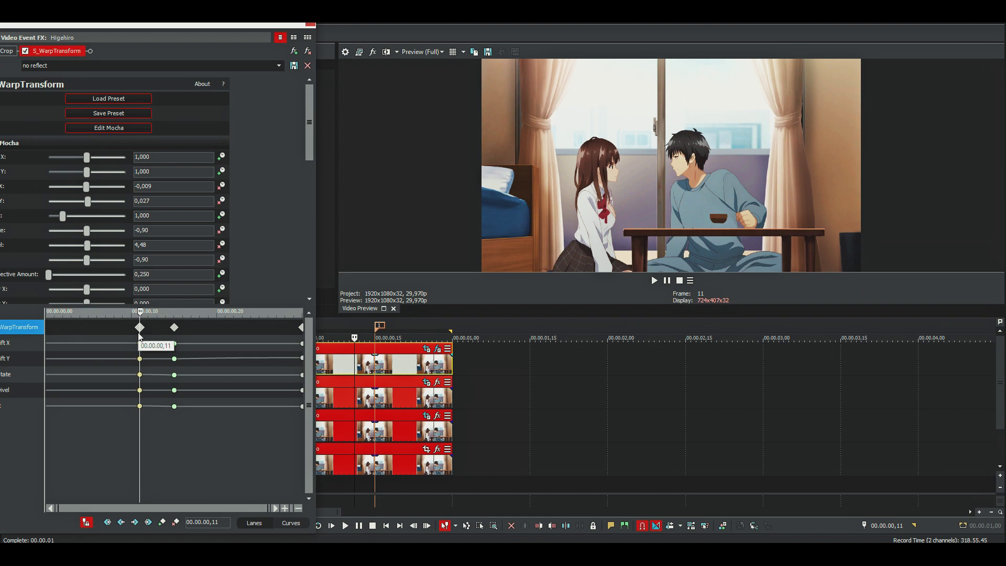
left_click(174, 326)
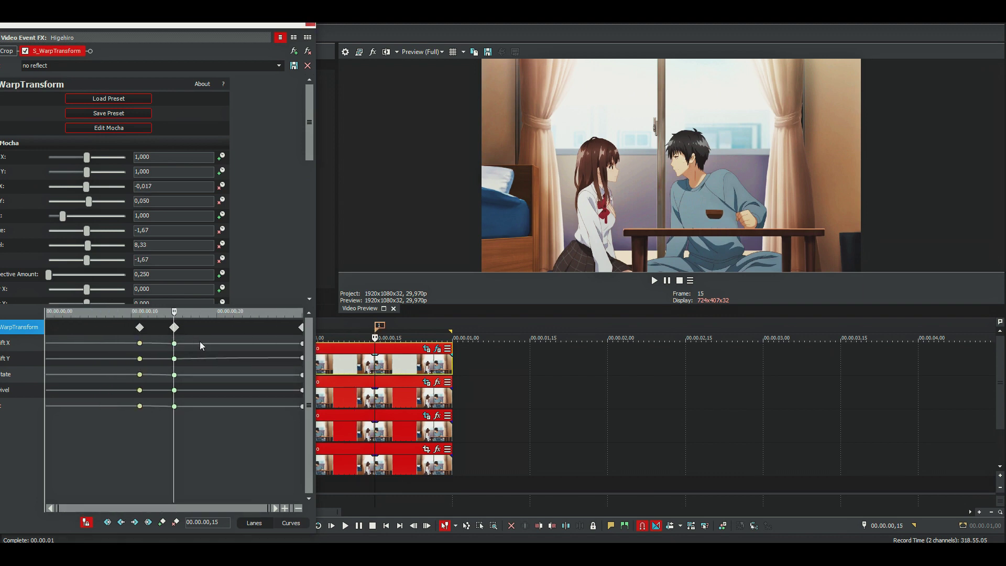
left_click(348, 334)
left_click(310, 25)
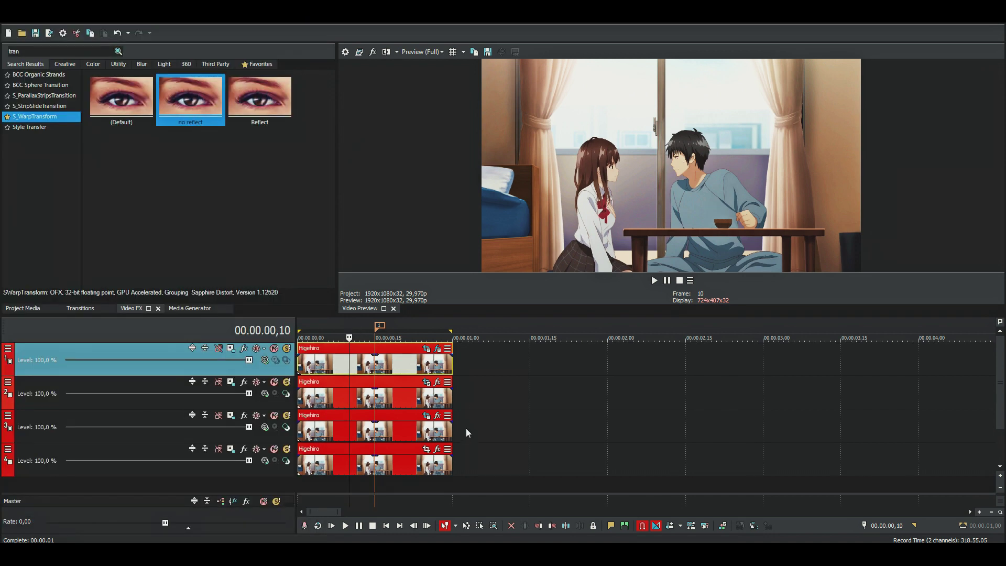
Play from the start, select the first second and turn on Loop Playback (Q)
key("Home")
key("space")
key("Return")
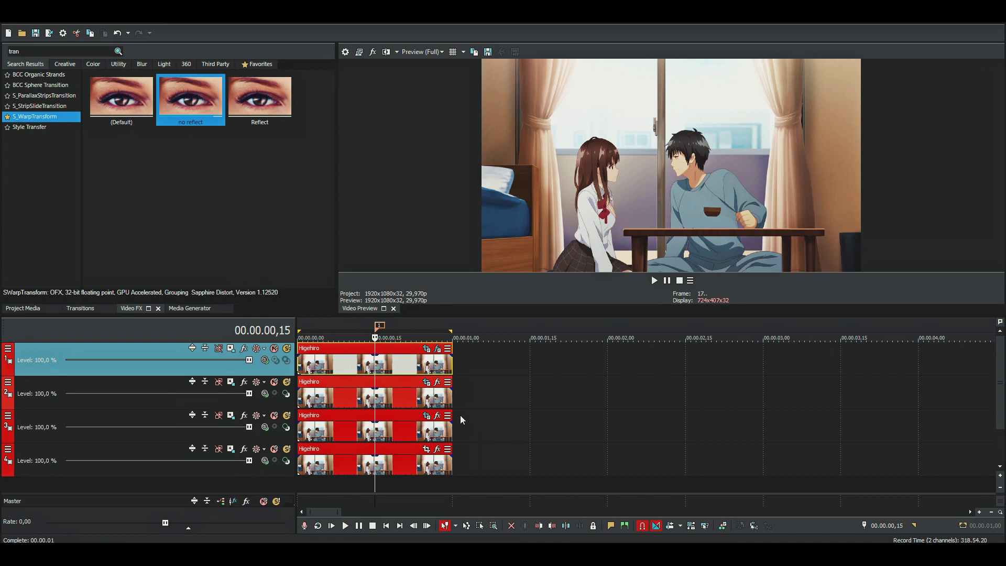
key("space")
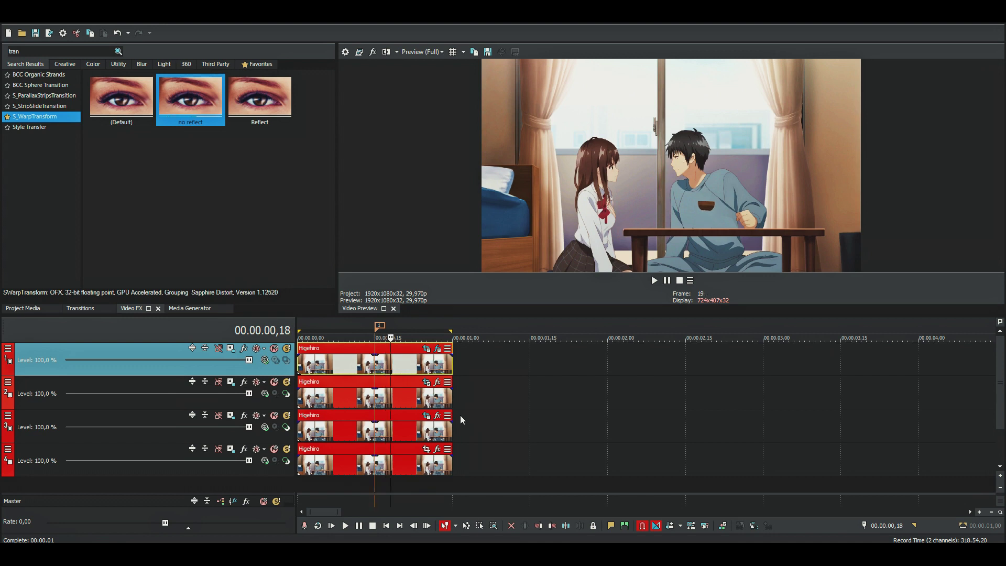
key("ctrl+a")
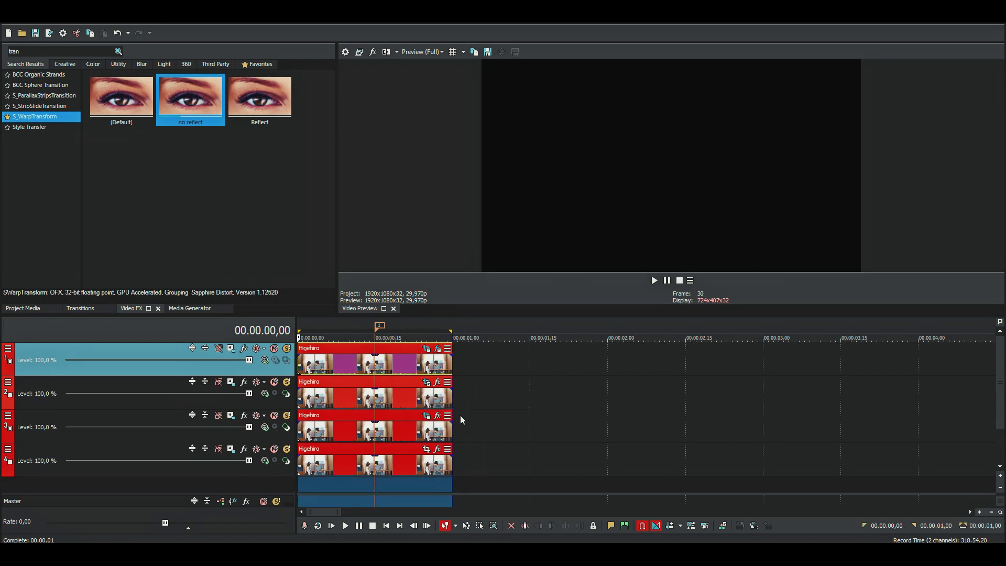
key("space")
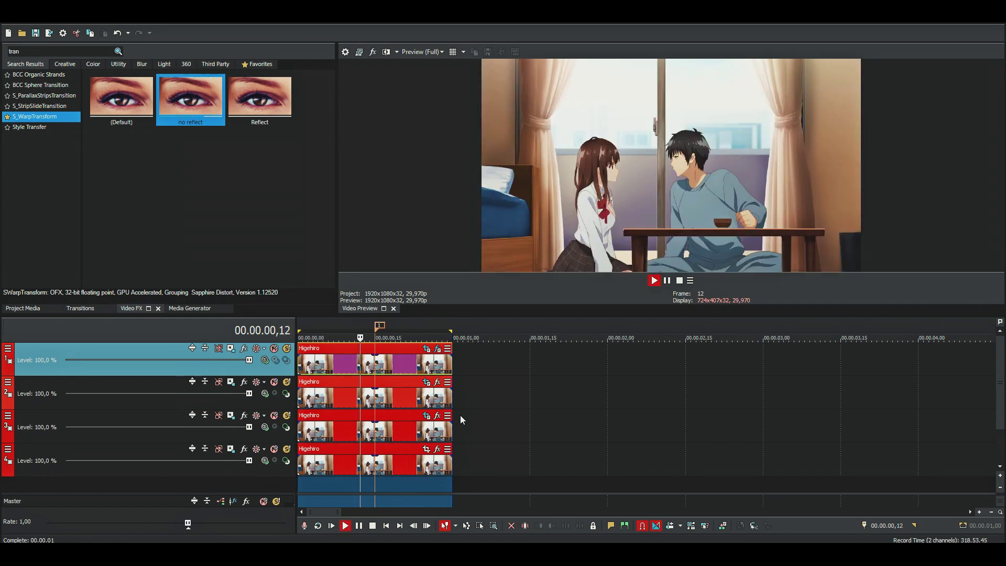
key("q")
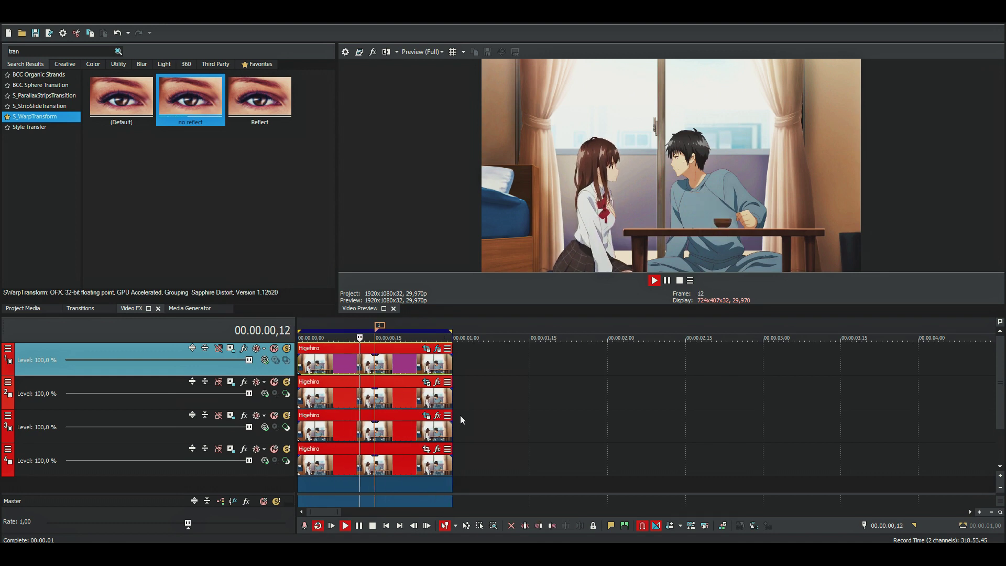